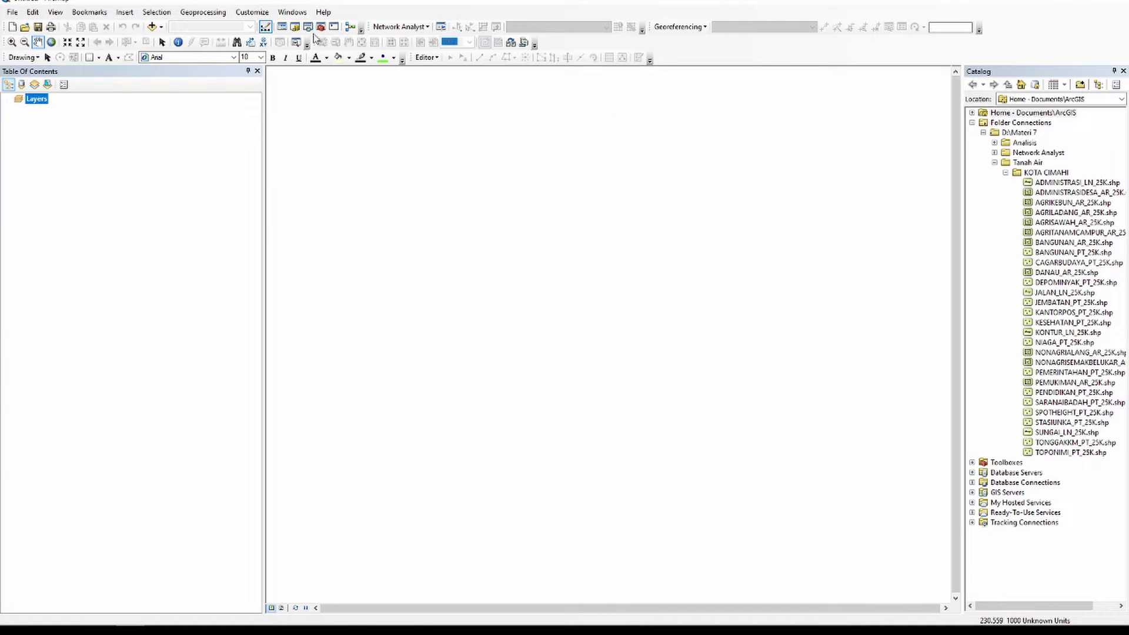
# Step: Review which extensions are enabled, checking that Network Analyst is among them
pyautogui.click(261, 15)
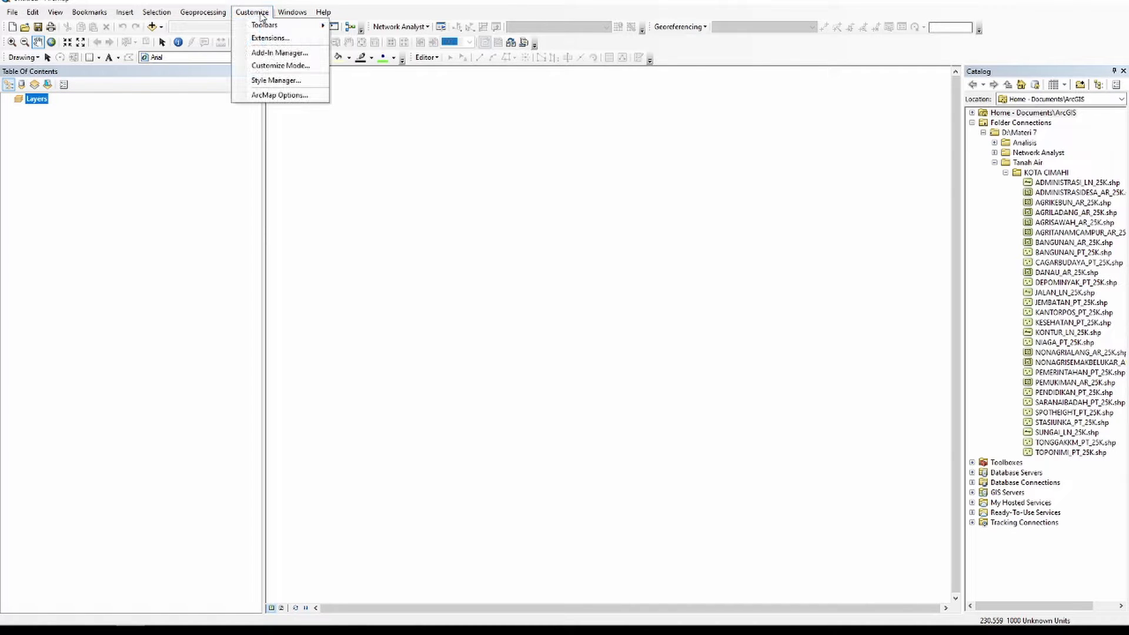
pyautogui.click(275, 39)
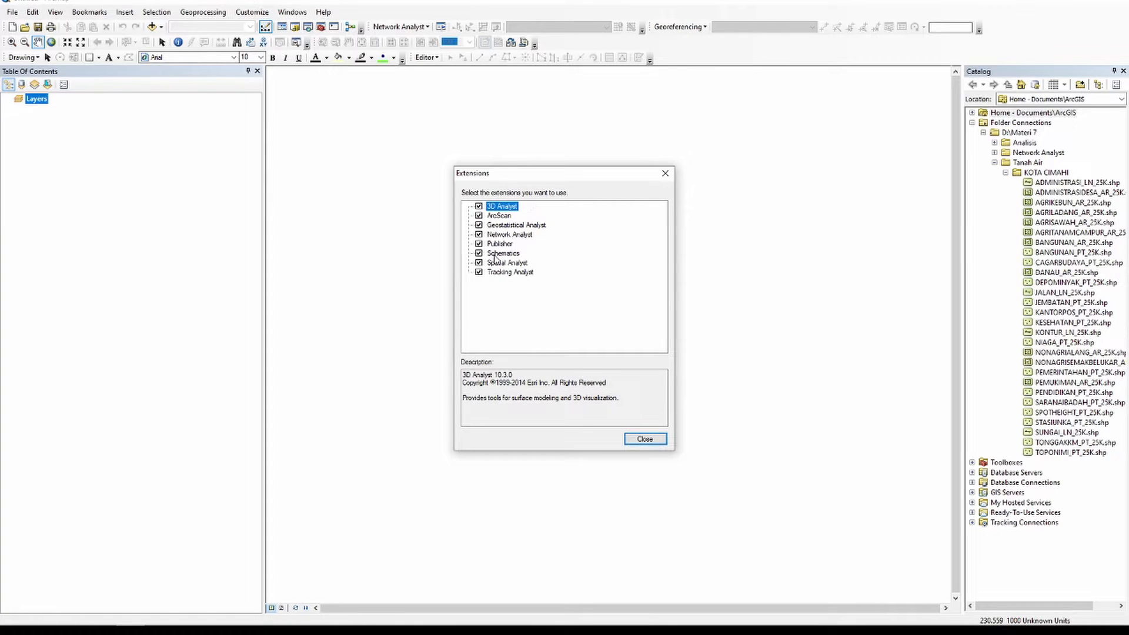
pyautogui.click(646, 440)
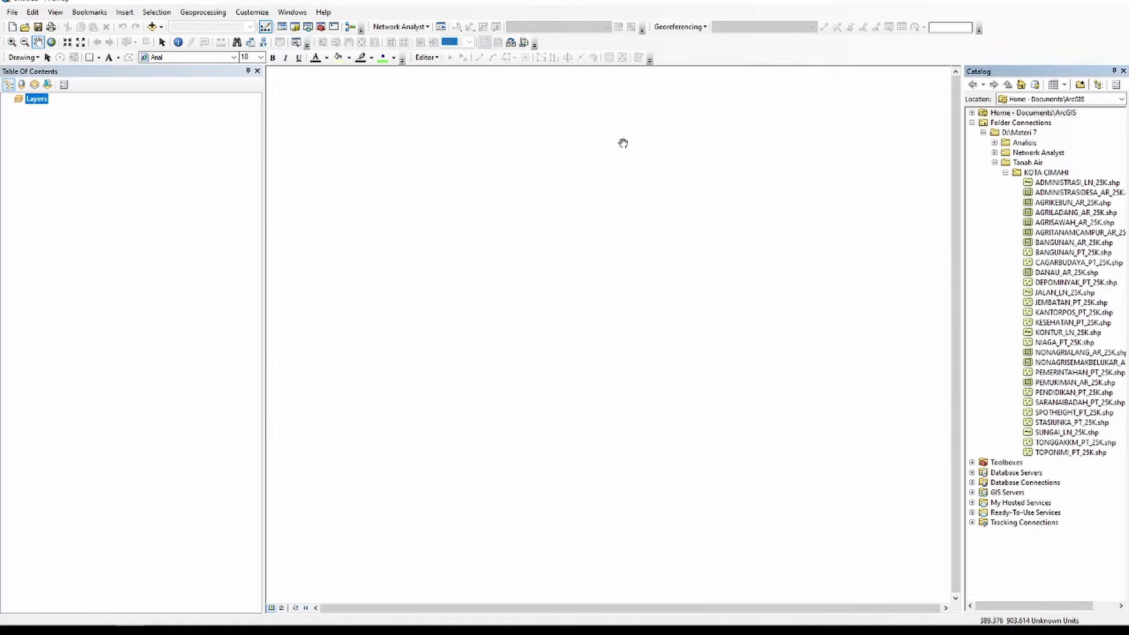
# Step: Start a new network dataset from the JALAN_LN_25K.shp road shapefile and name it JALAN_ND
pyautogui.rightClick(1059, 294)
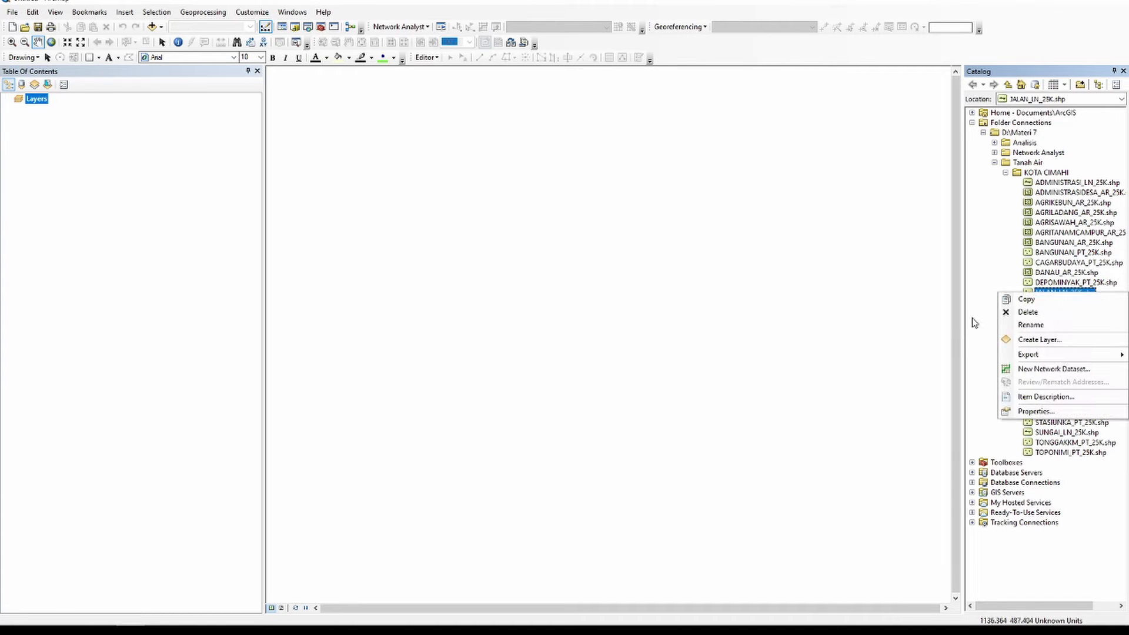
pyautogui.click(1004, 268)
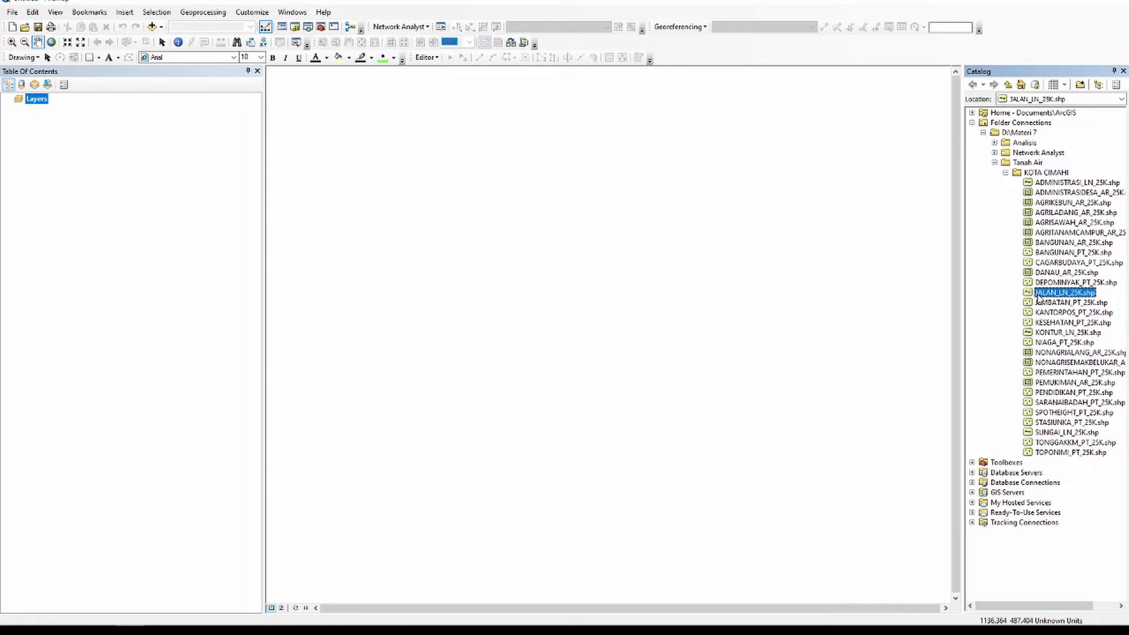
pyautogui.rightClick(1039, 298)
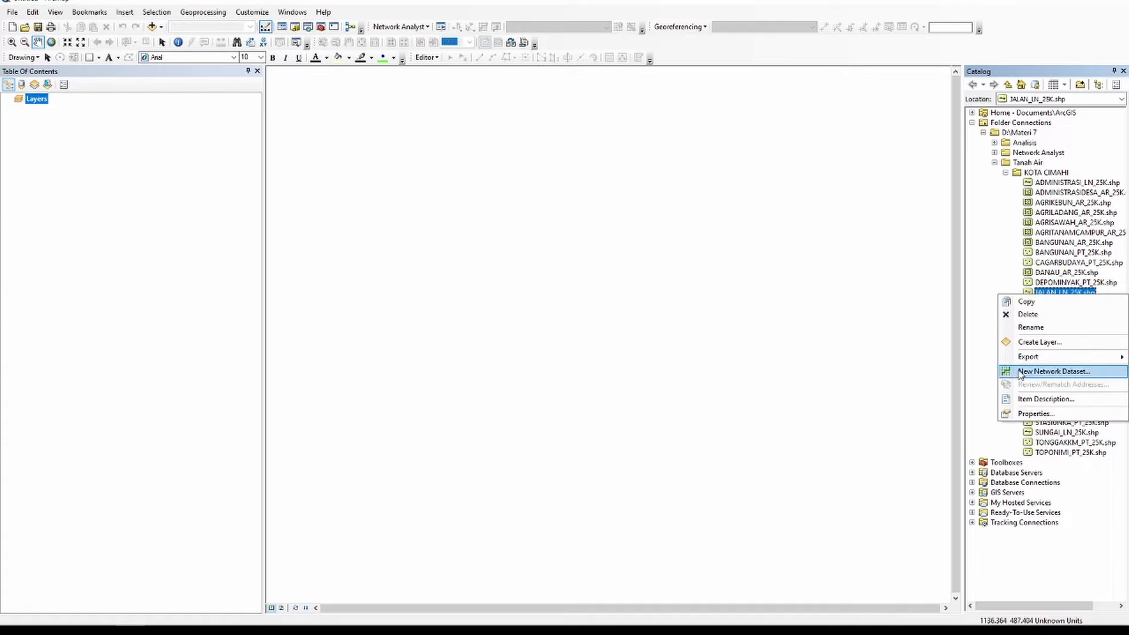
pyautogui.click(1064, 376)
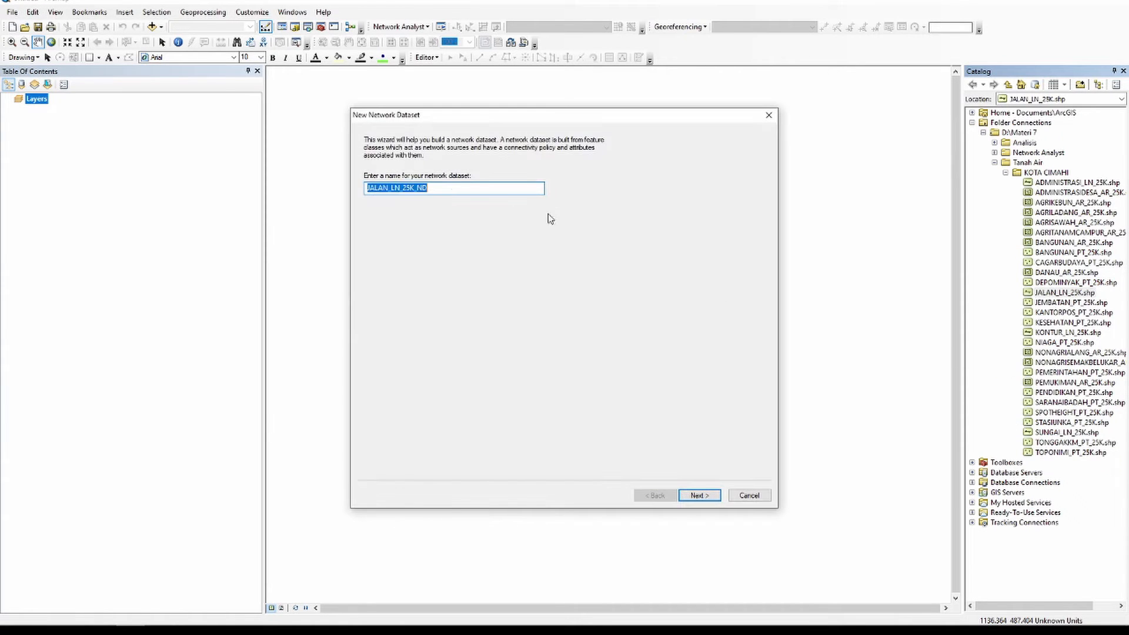
pyautogui.click(458, 190)
pyautogui.doubleClick(457, 190)
pyautogui.write('JALAN_ND')
pyautogui.click(697, 496)
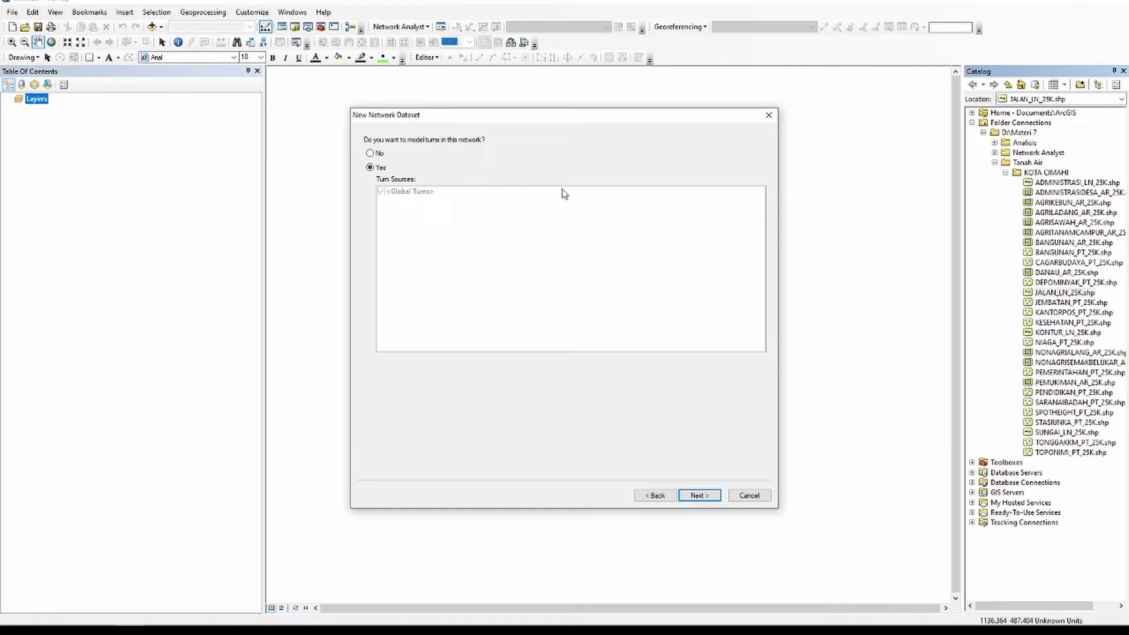
pyautogui.click(371, 155)
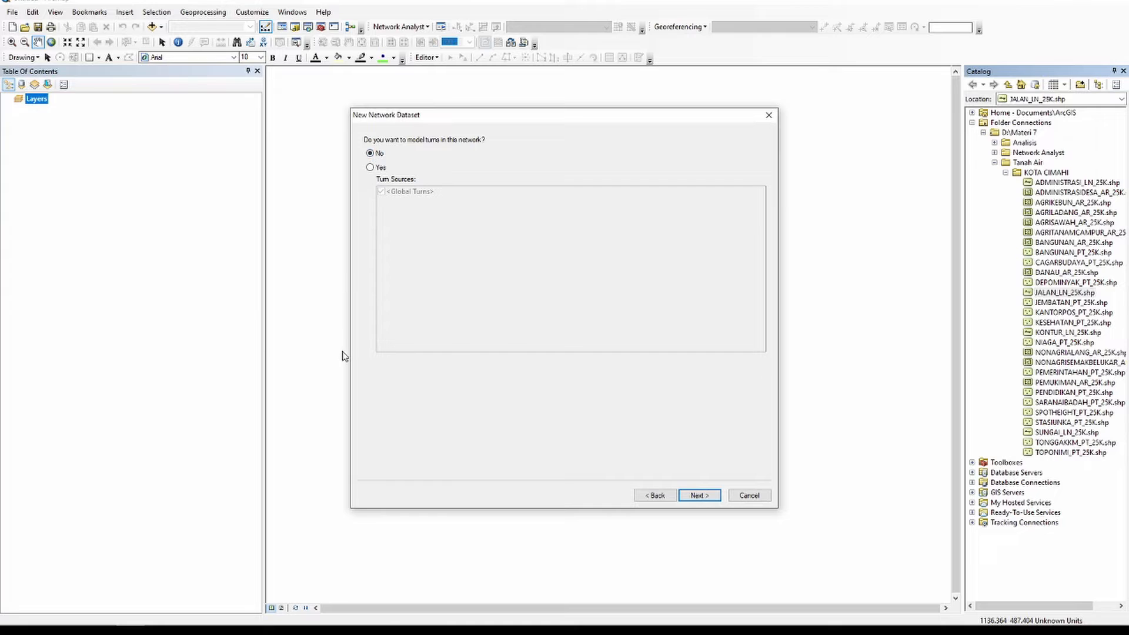
pyautogui.click(380, 168)
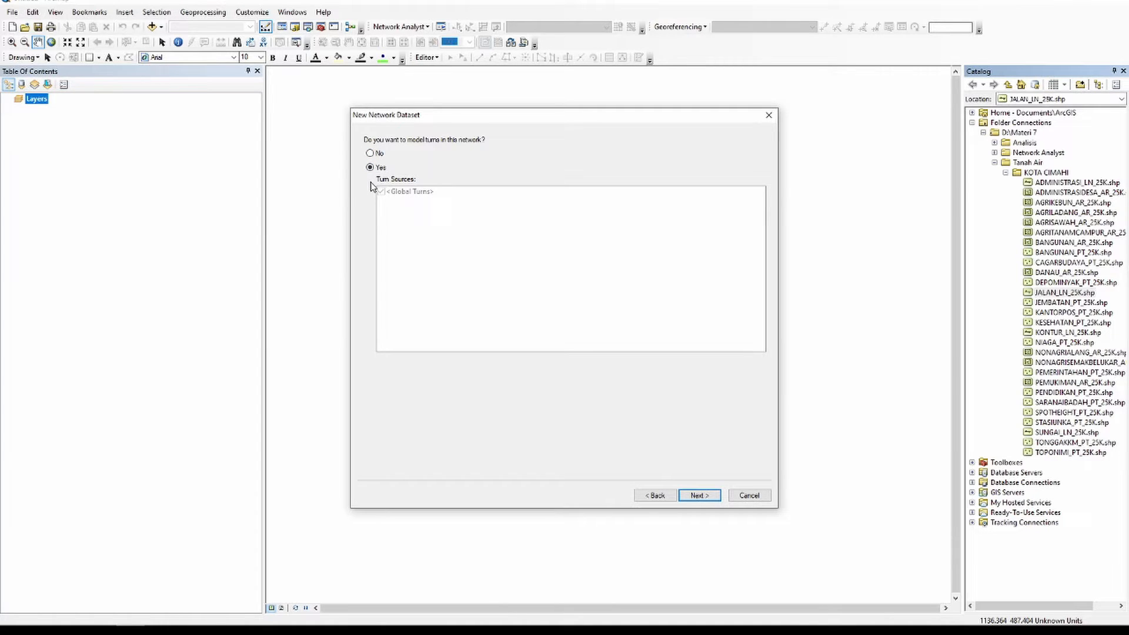
pyautogui.click(690, 497)
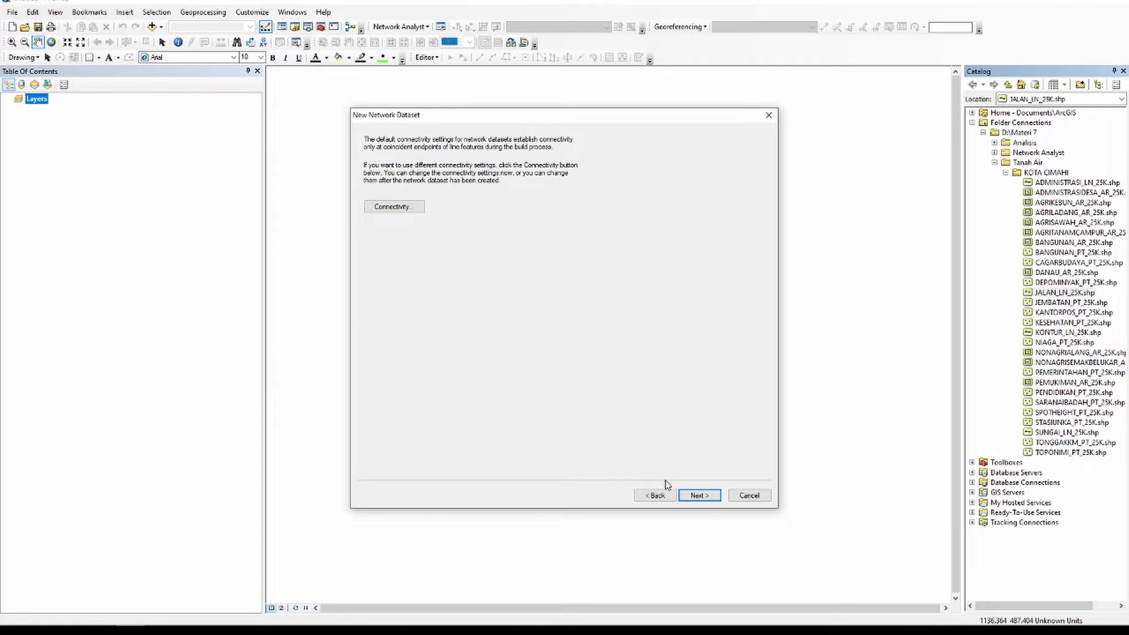
pyautogui.click(662, 495)
pyautogui.click(370, 153)
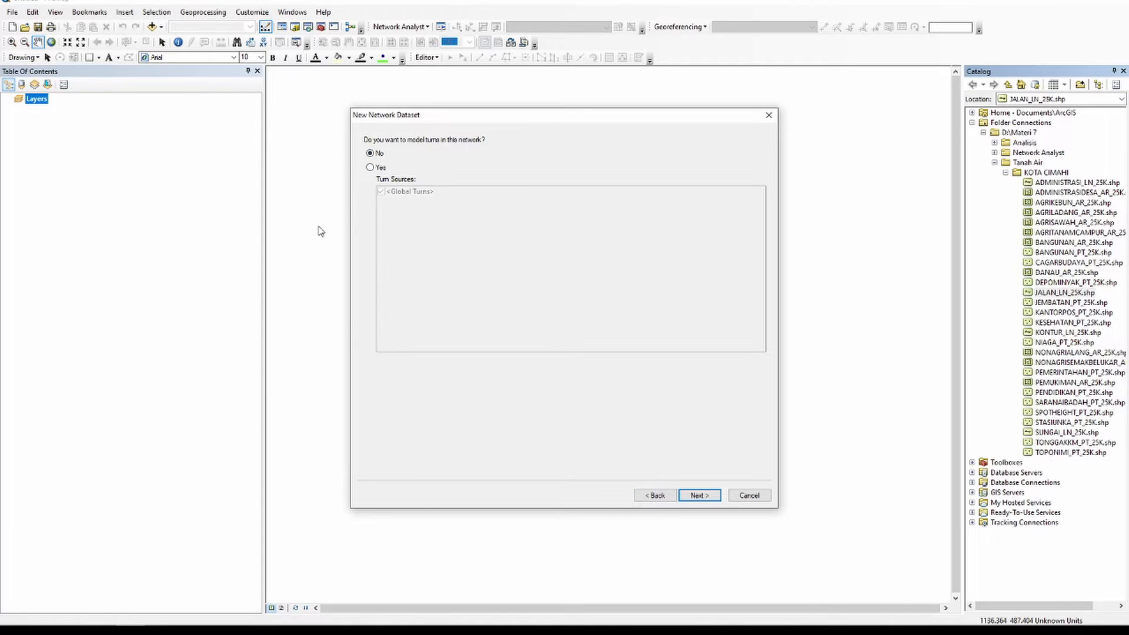
pyautogui.click(378, 168)
pyautogui.click(371, 154)
pyautogui.click(370, 168)
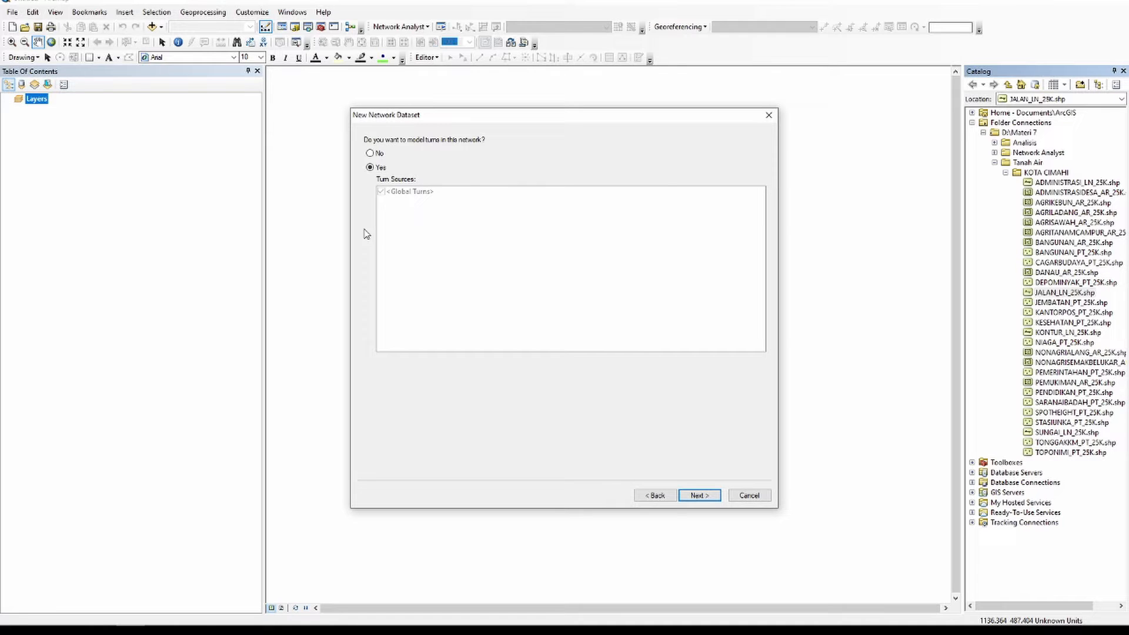
pyautogui.click(696, 495)
pyautogui.click(664, 496)
# Step: Choose not to model turns in the network and continue to the connectivity settings
pyautogui.click(372, 154)
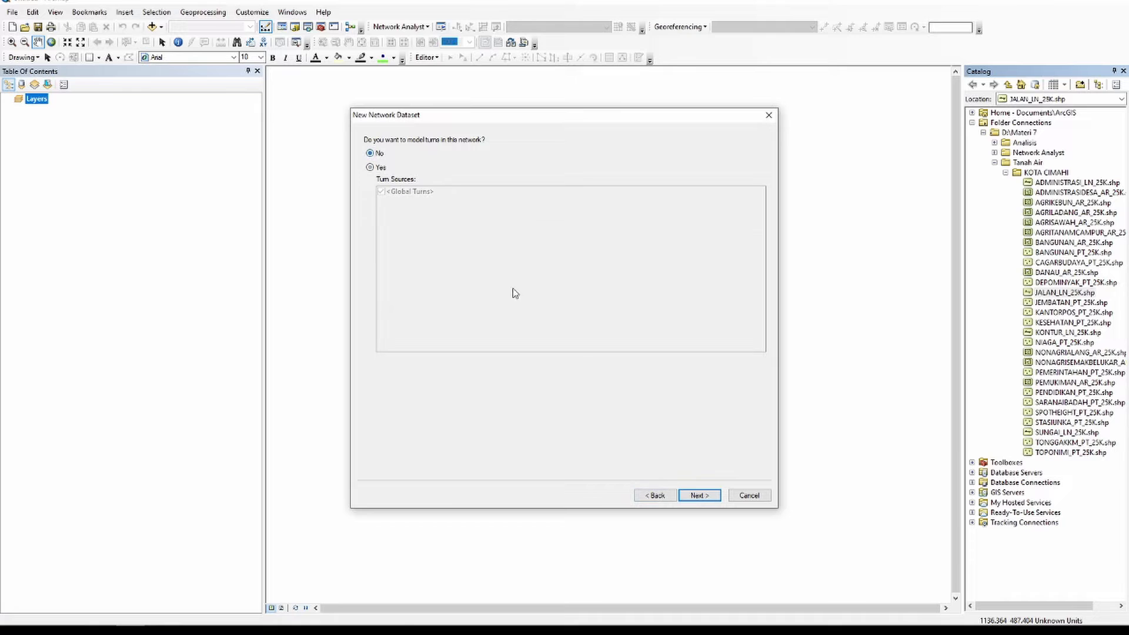
pyautogui.click(705, 496)
pyautogui.click(655, 495)
pyautogui.click(697, 496)
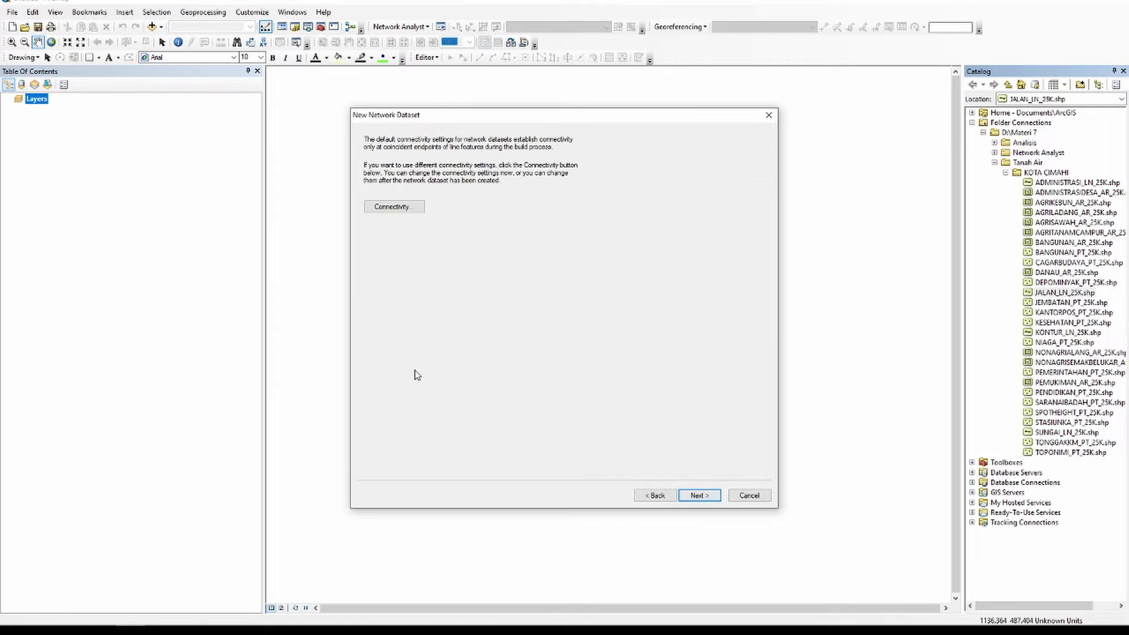
# Step: Set the connectivity policy of the JALAN_LN_25K source to Any Vertex and continue to the elevation settings
pyautogui.click(396, 209)
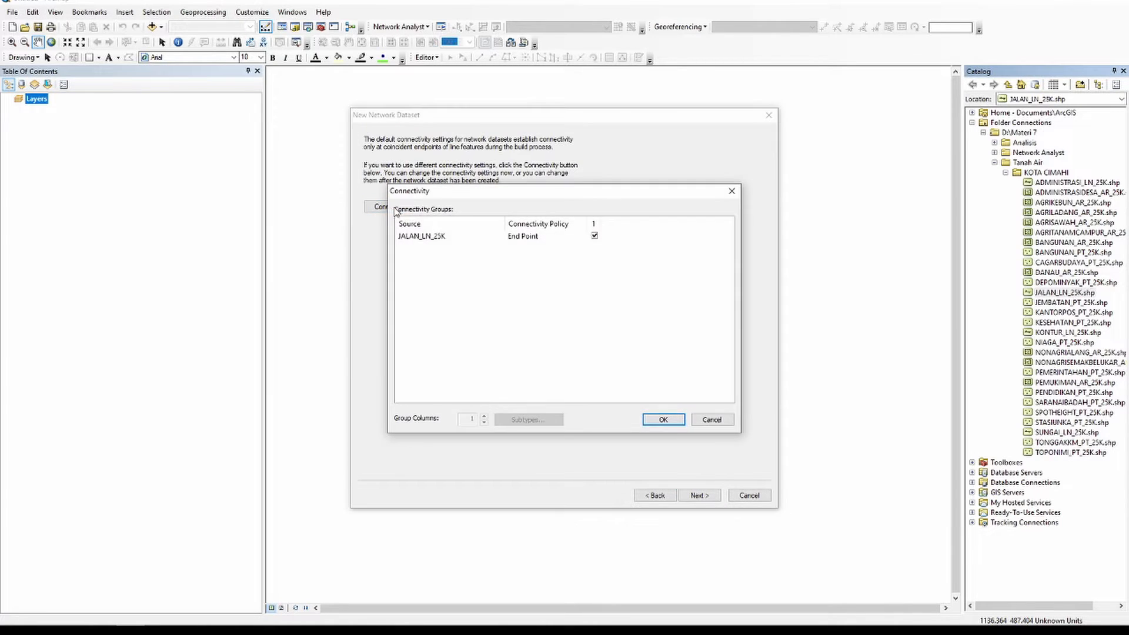
pyautogui.click(548, 238)
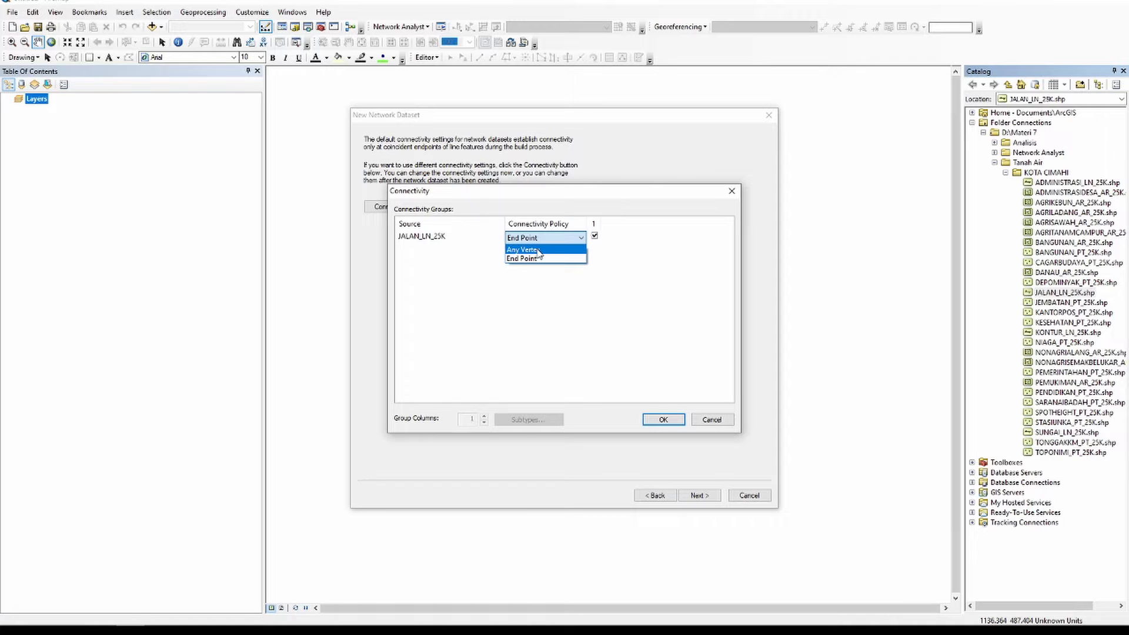
pyautogui.click(538, 250)
pyautogui.click(663, 419)
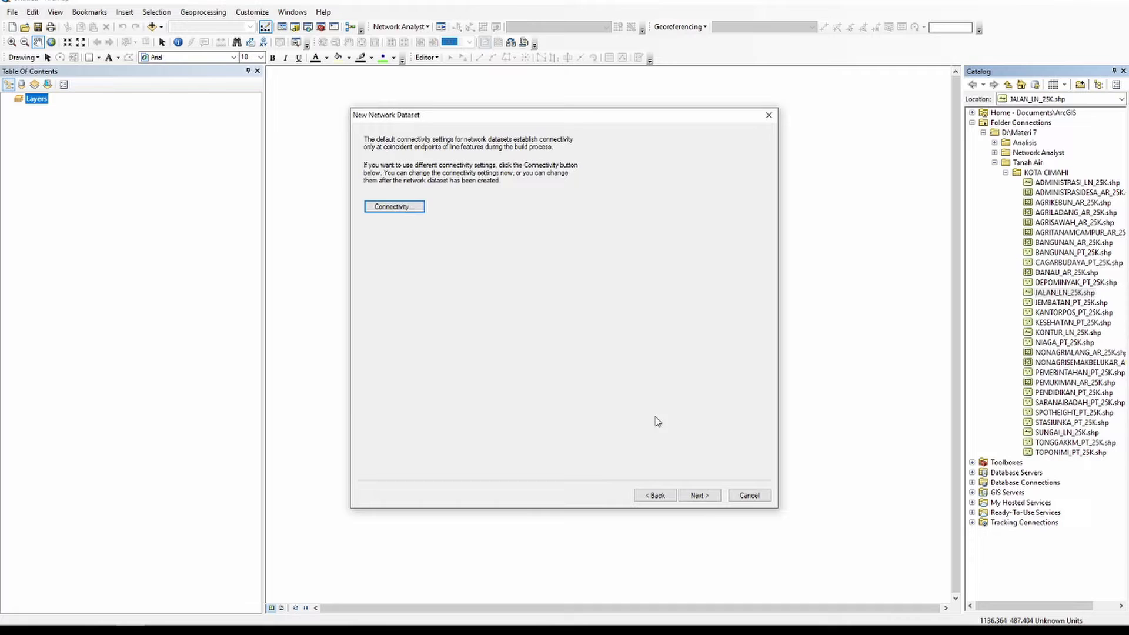
pyautogui.click(699, 495)
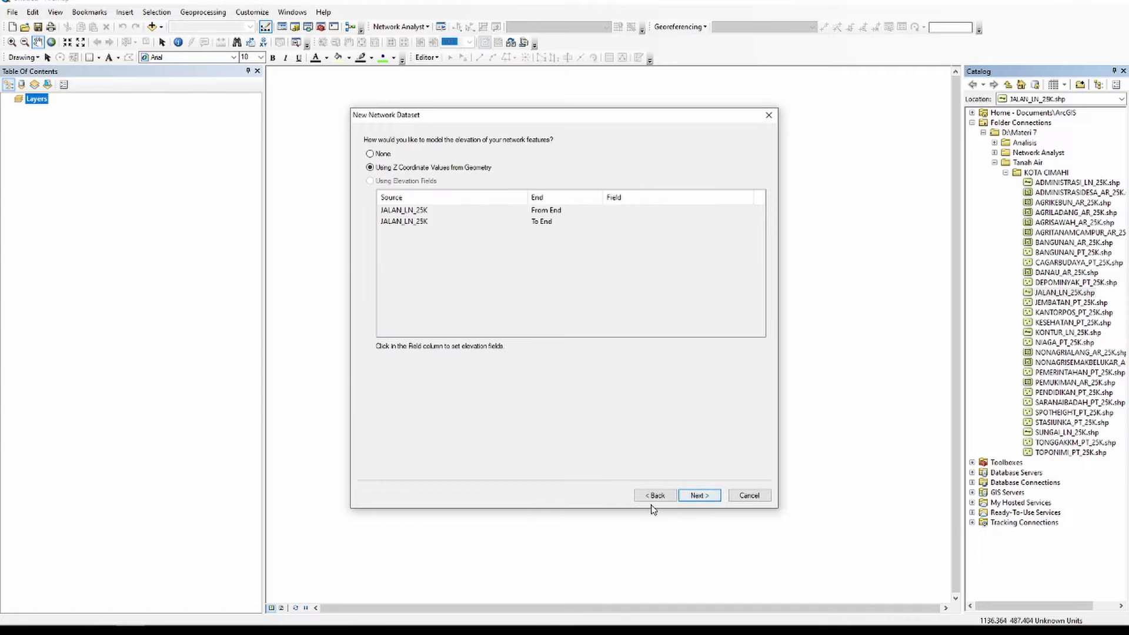
# Step: Accept elevation from geometry Z coordinates and the Length cost attribute, add no travel mode, and decline driving directions
pyautogui.click(713, 495)
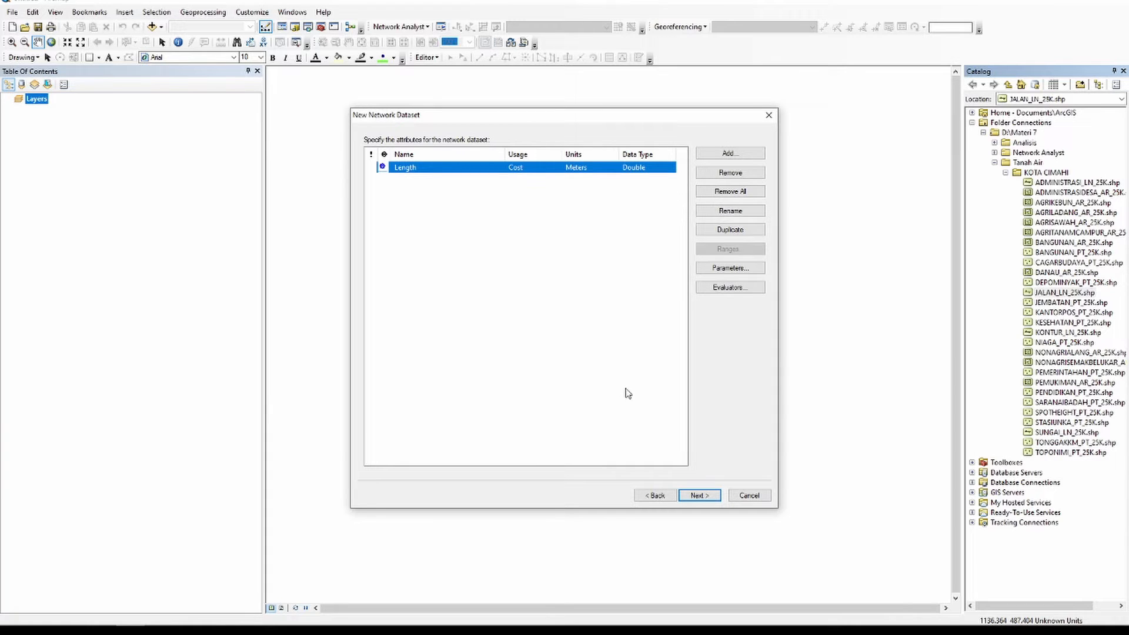
pyautogui.click(691, 497)
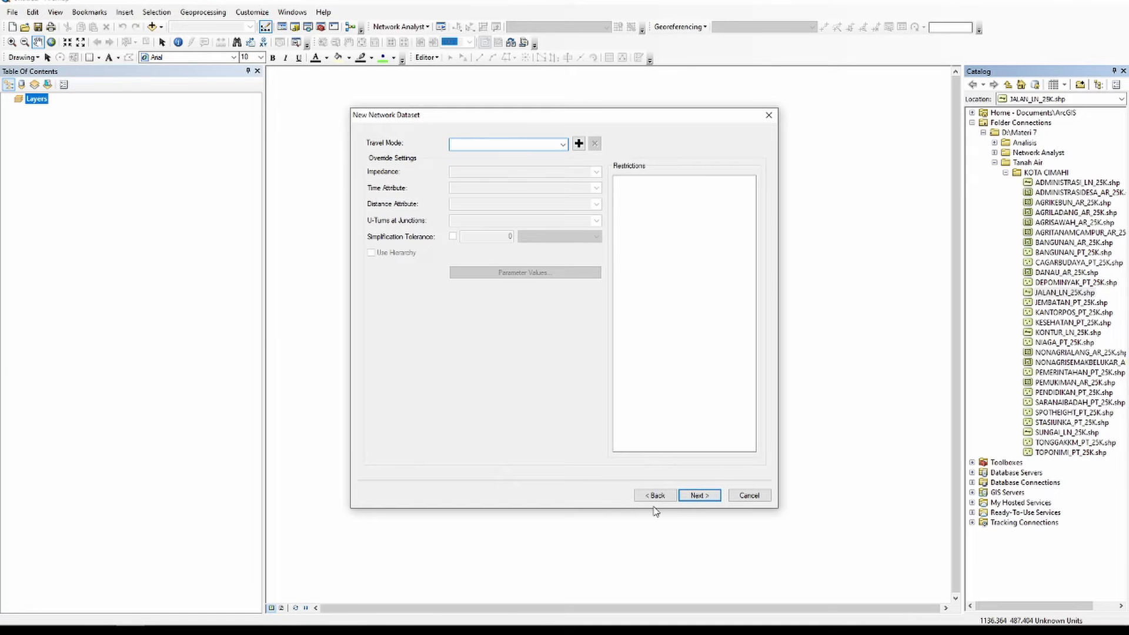
pyautogui.click(702, 497)
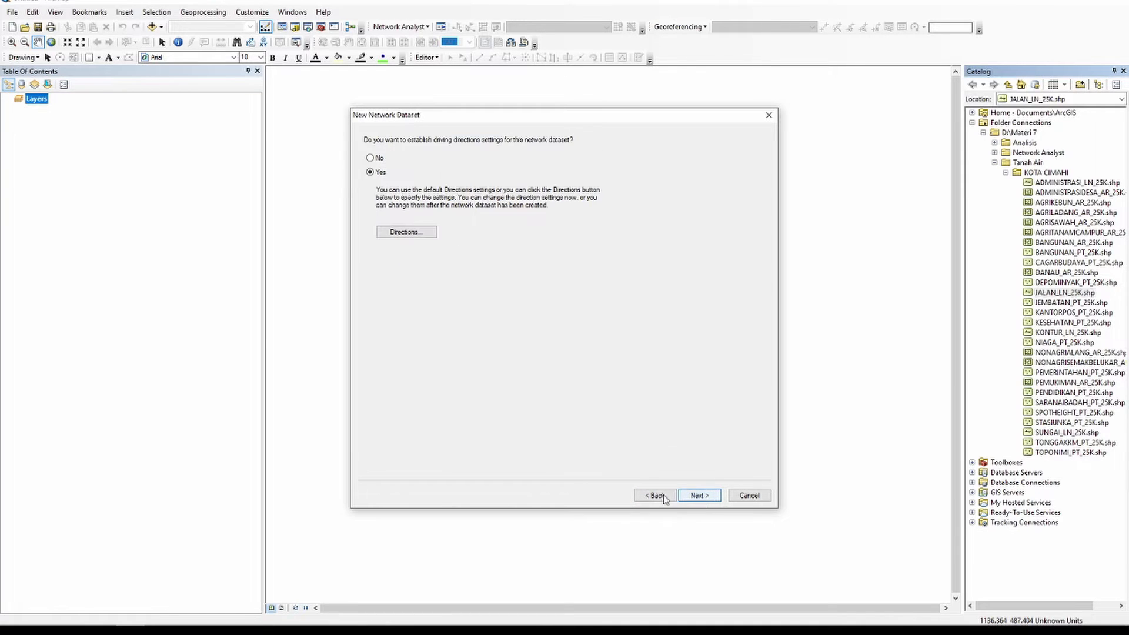
pyautogui.click(662, 496)
pyautogui.click(700, 496)
pyautogui.click(370, 159)
pyautogui.click(707, 496)
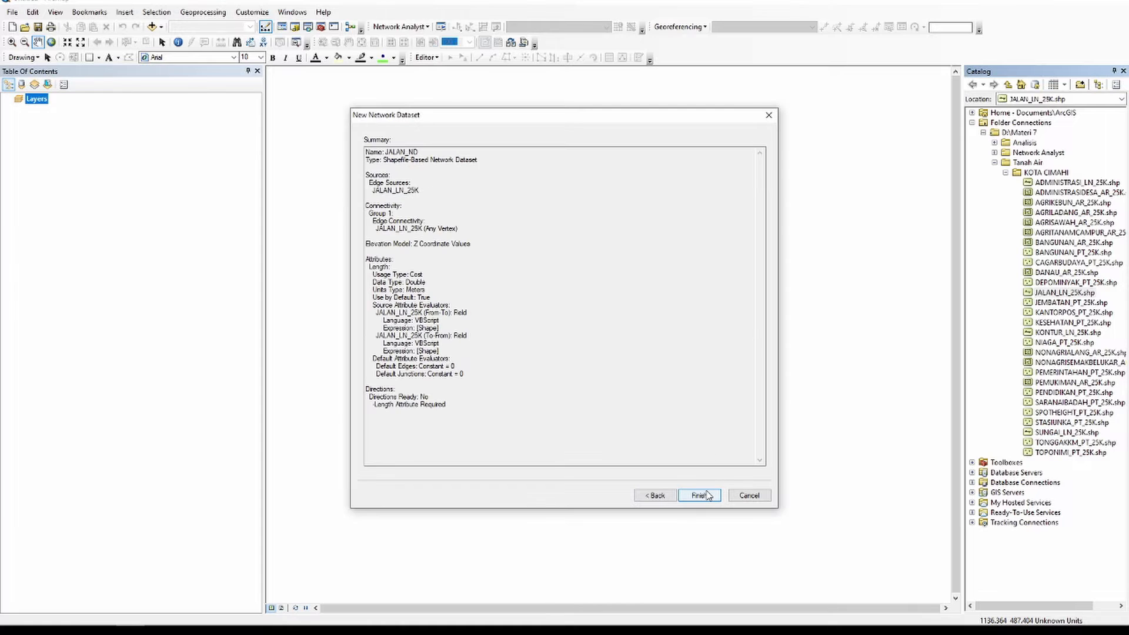
# Step: Finish and build the JALAN_ND network dataset, adding it with all participating feature classes to the map
pyautogui.click(707, 495)
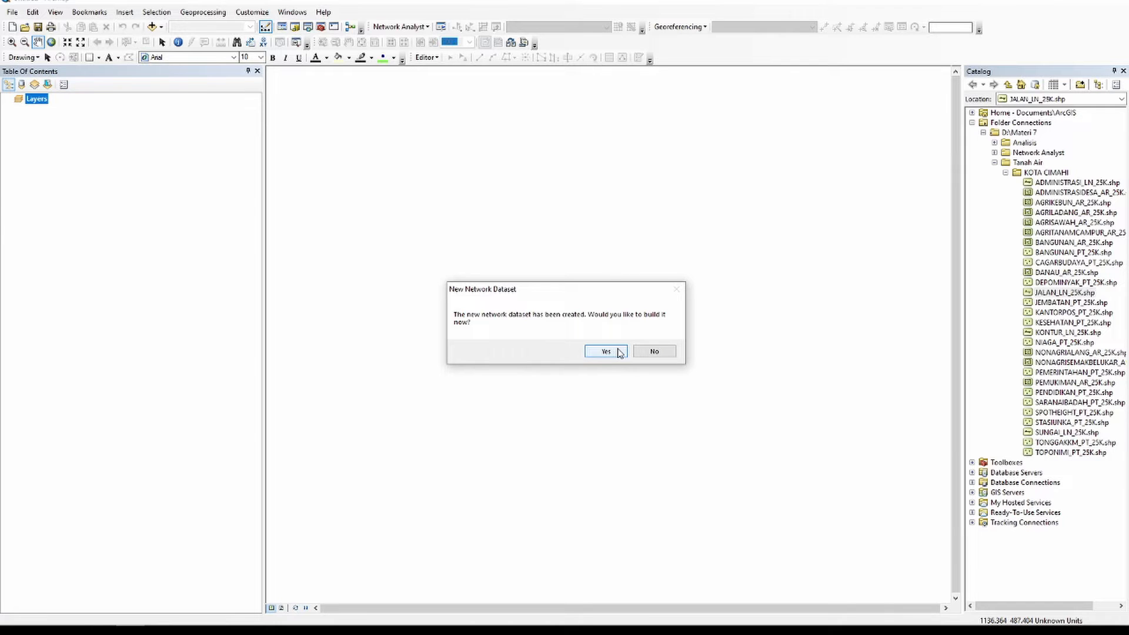
pyautogui.click(619, 352)
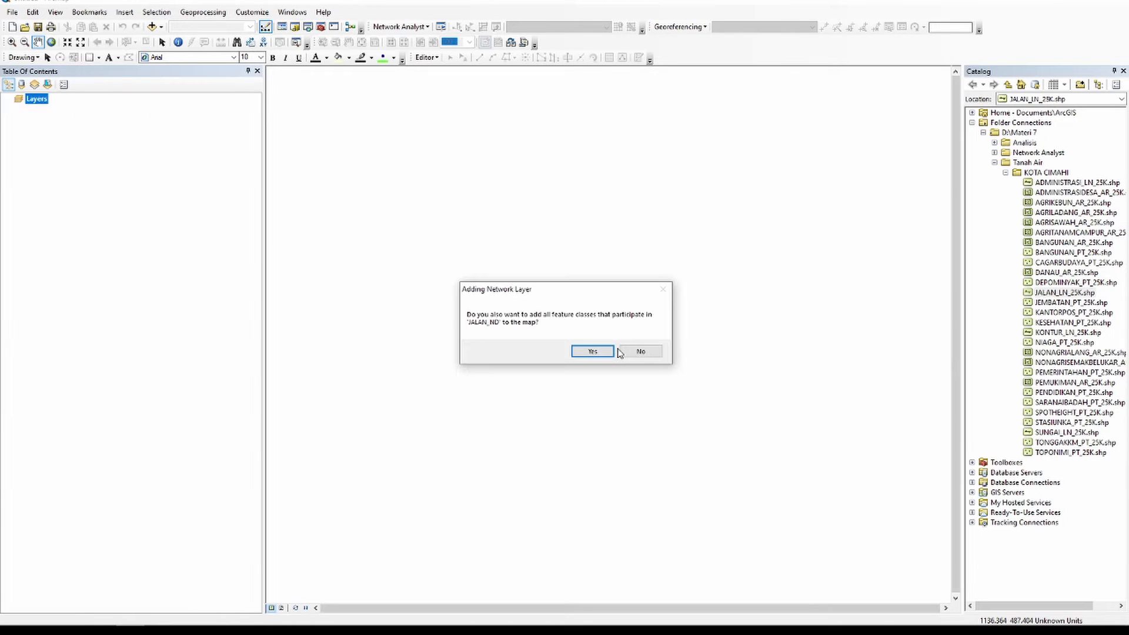
pyautogui.click(606, 352)
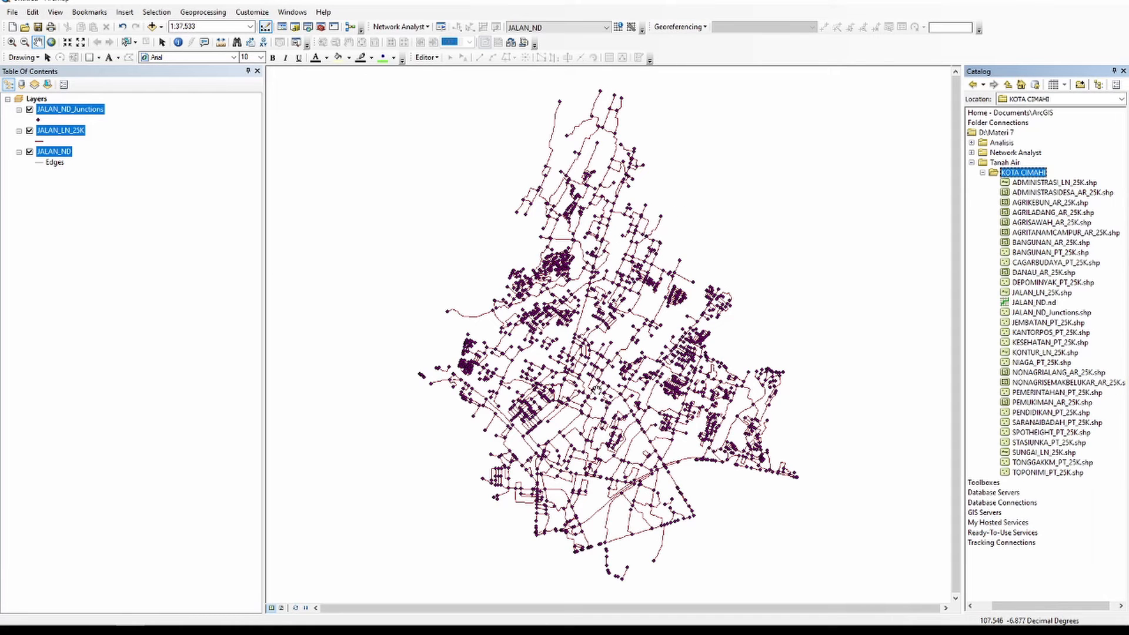
# Step: Inspect the network's roads and junctions by selecting the long main road running north to south, and clear the selection
pyautogui.moveTo(598, 389); pyautogui.dragTo(566, 378)
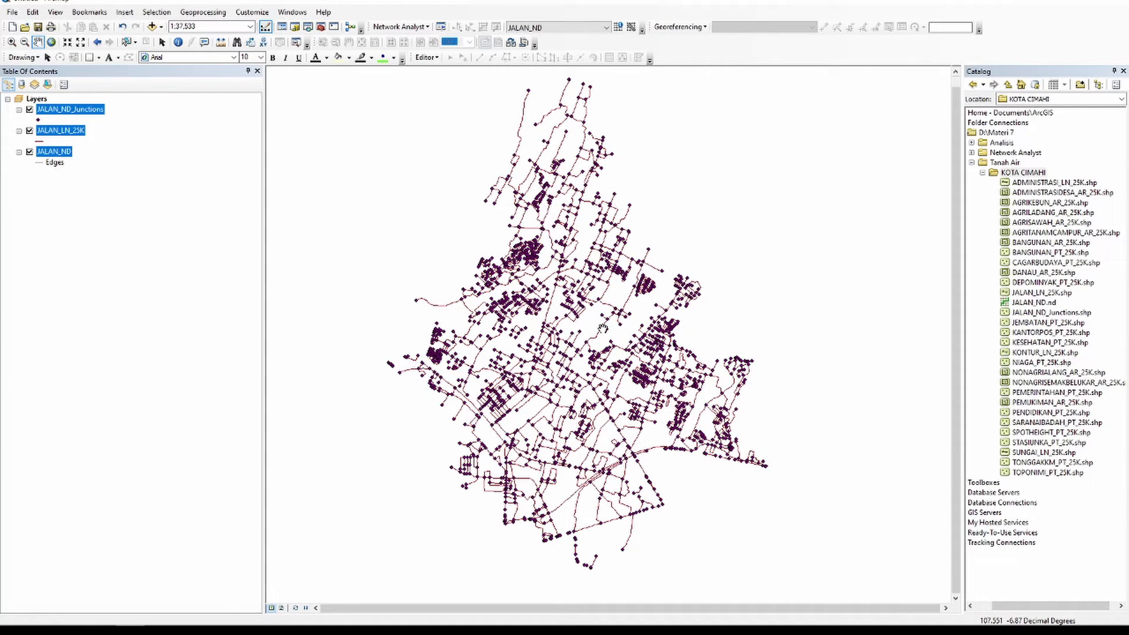
pyautogui.scroll(4, 603, 328)
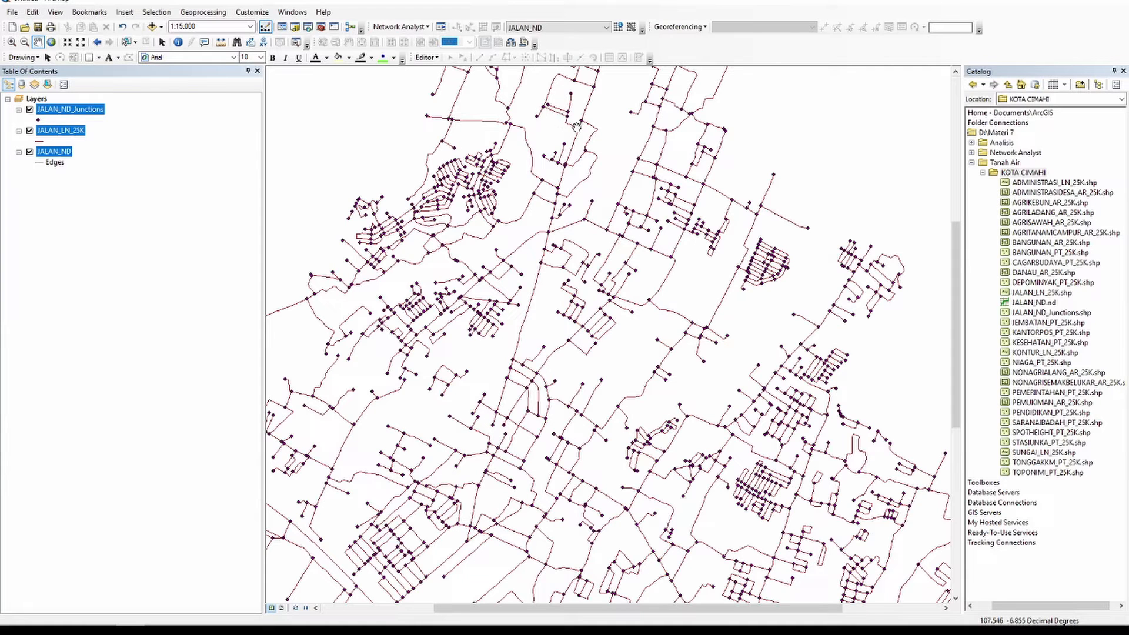
pyautogui.moveTo(578, 128); pyautogui.dragTo(608, 330)
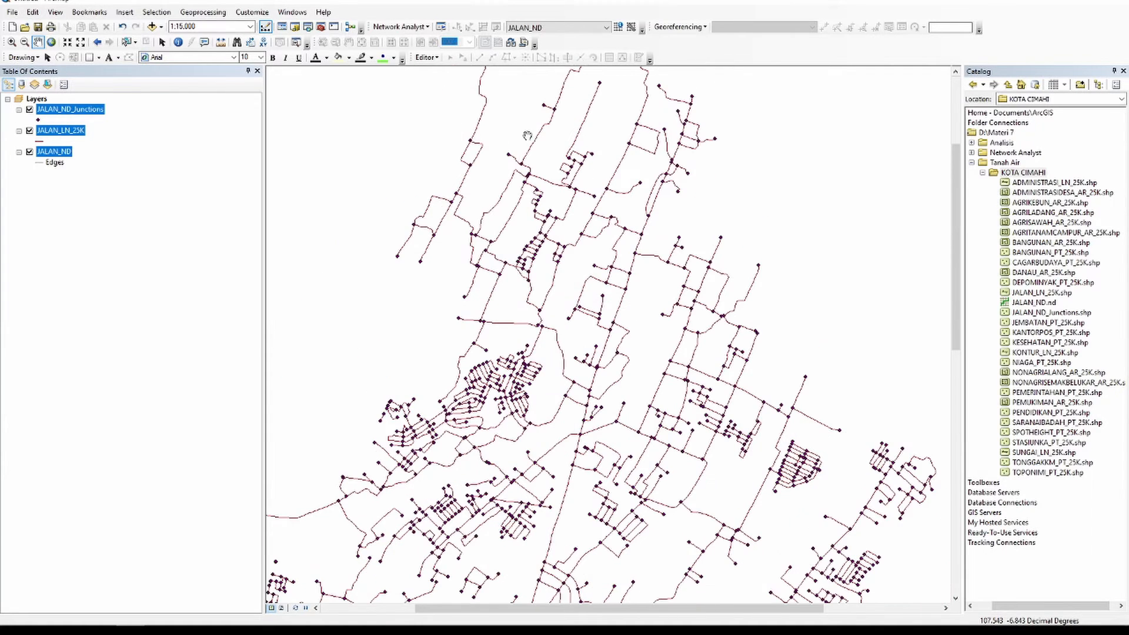
pyautogui.click(127, 42)
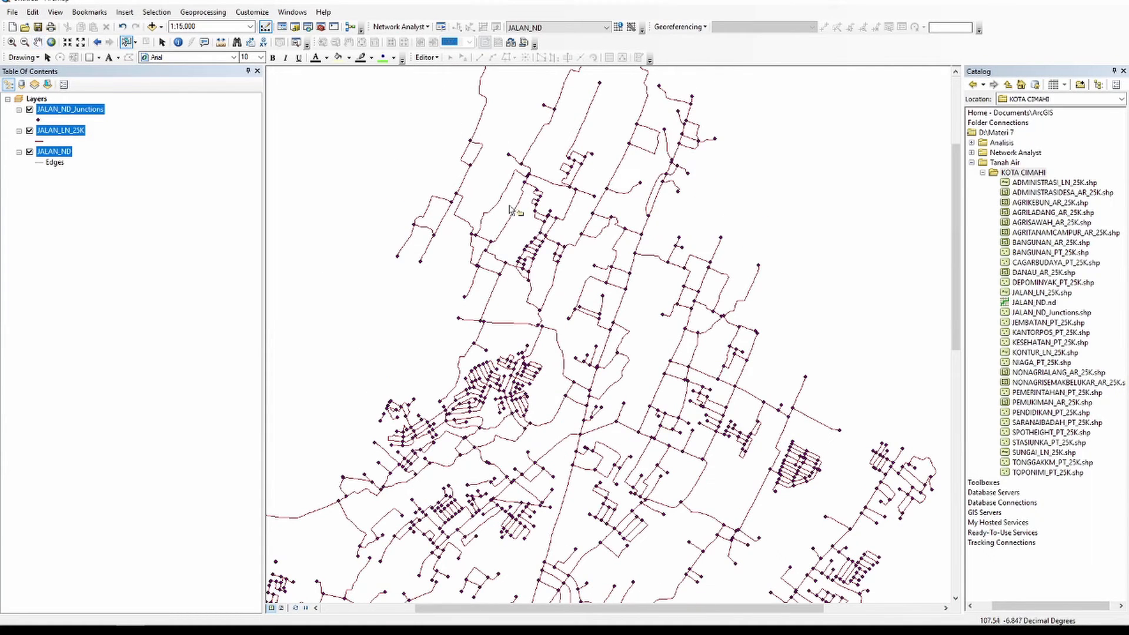
pyautogui.click(603, 360)
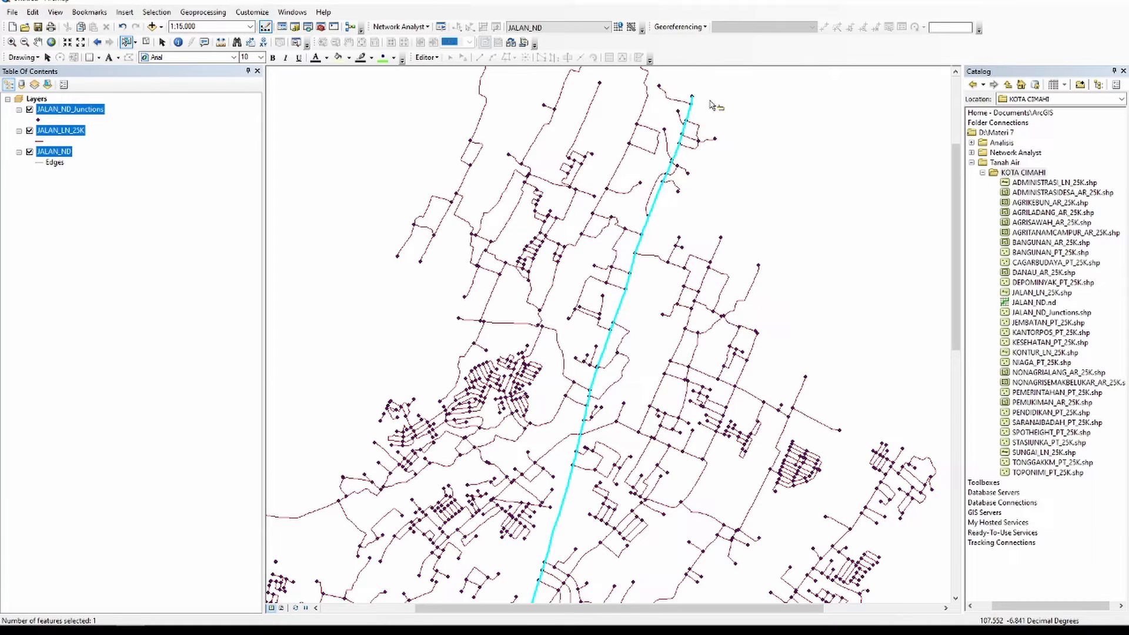
pyautogui.scroll(-3, 606, 336)
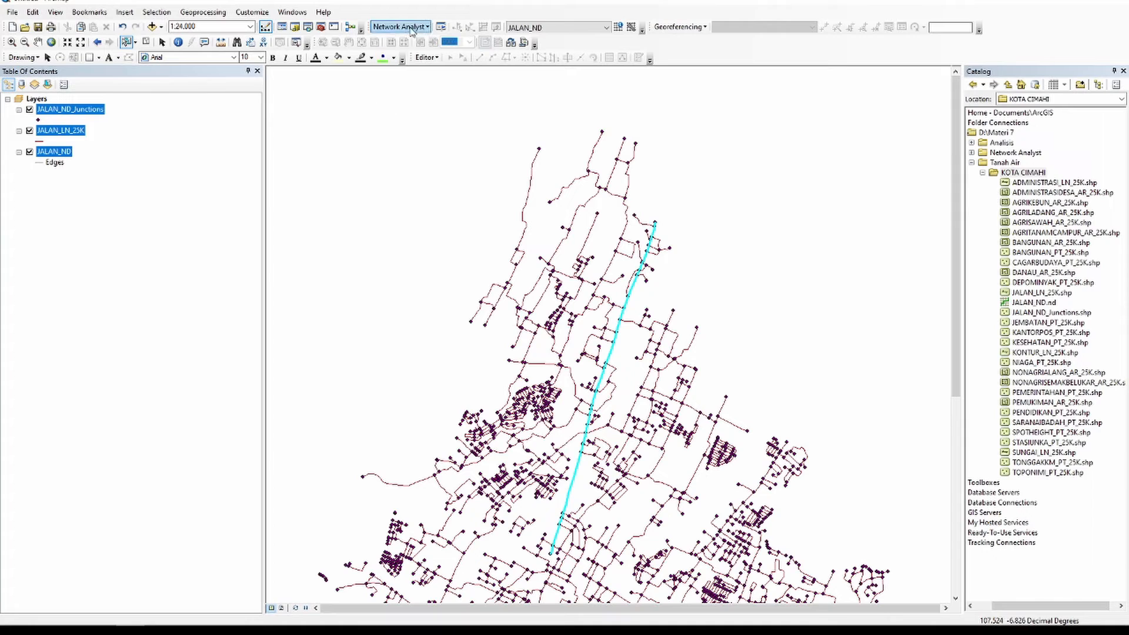
pyautogui.click(135, 43)
pyautogui.click(145, 43)
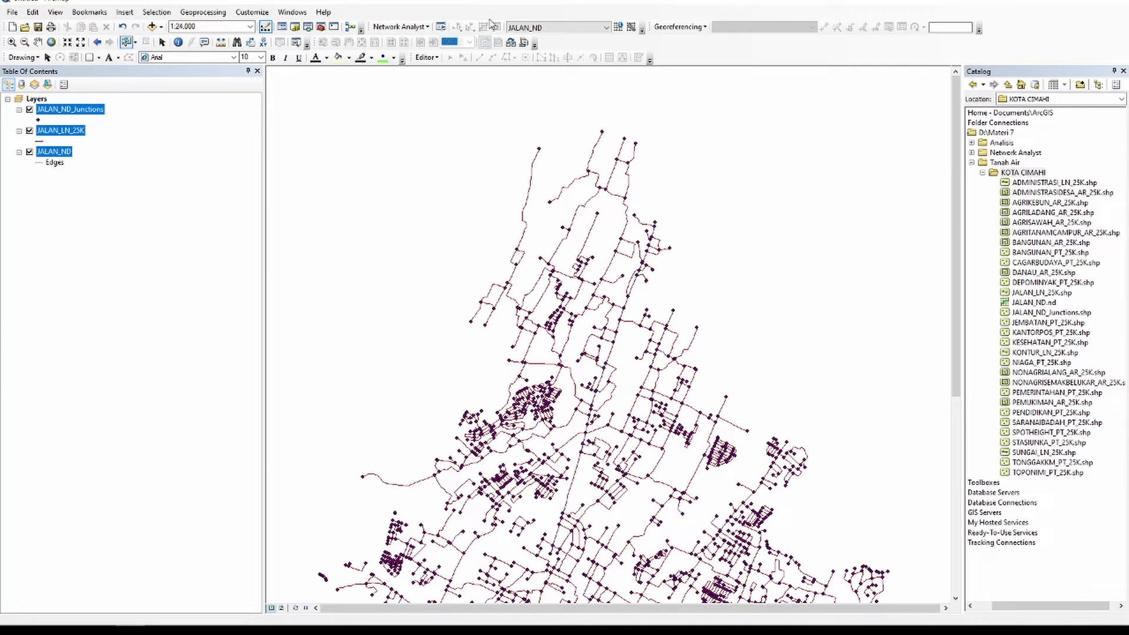
# Step: Create a new Route analysis layer on the JALAN_ND network with Network Analyst
pyautogui.click(411, 29)
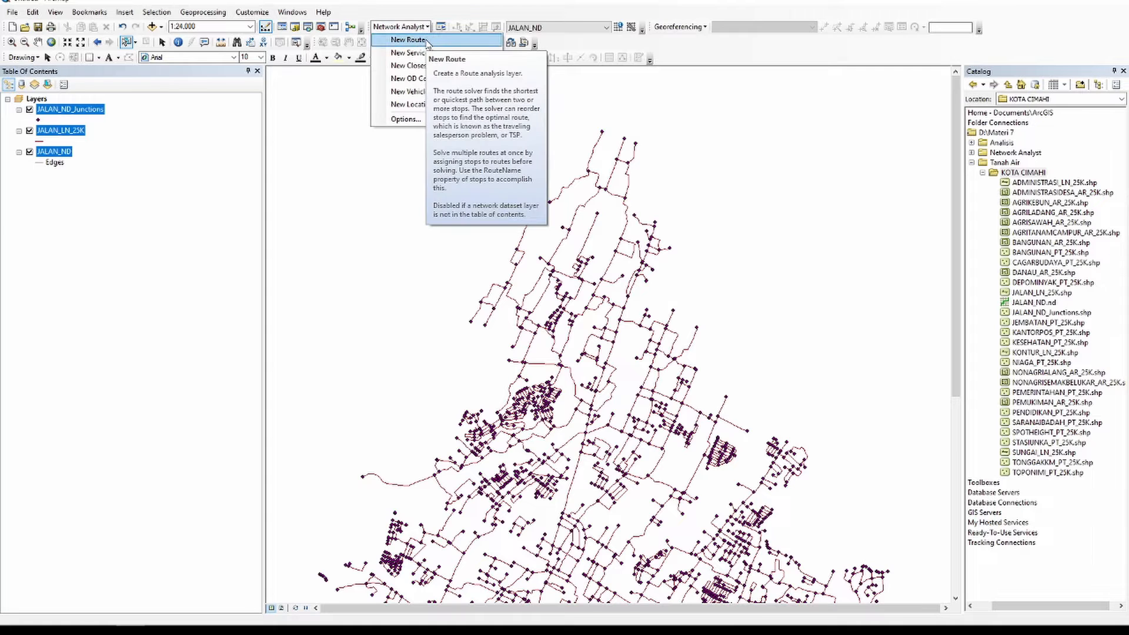
pyautogui.click(427, 41)
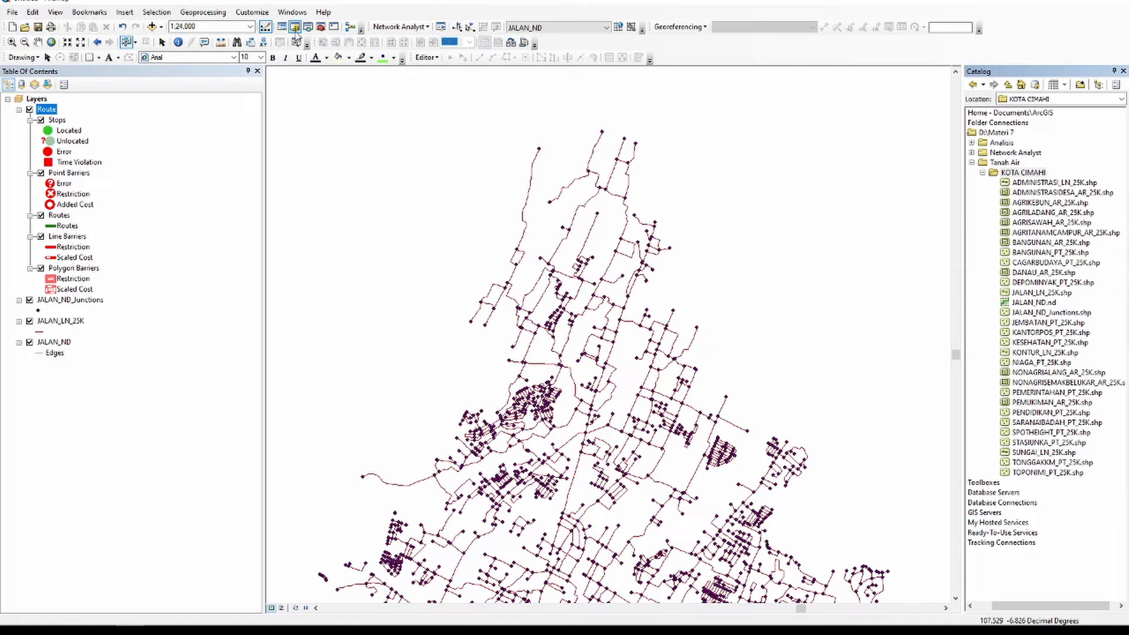
# Step: Show the Network Analyst window and place two route stops, one in the northern part of the network and one at its southern end
pyautogui.click(440, 27)
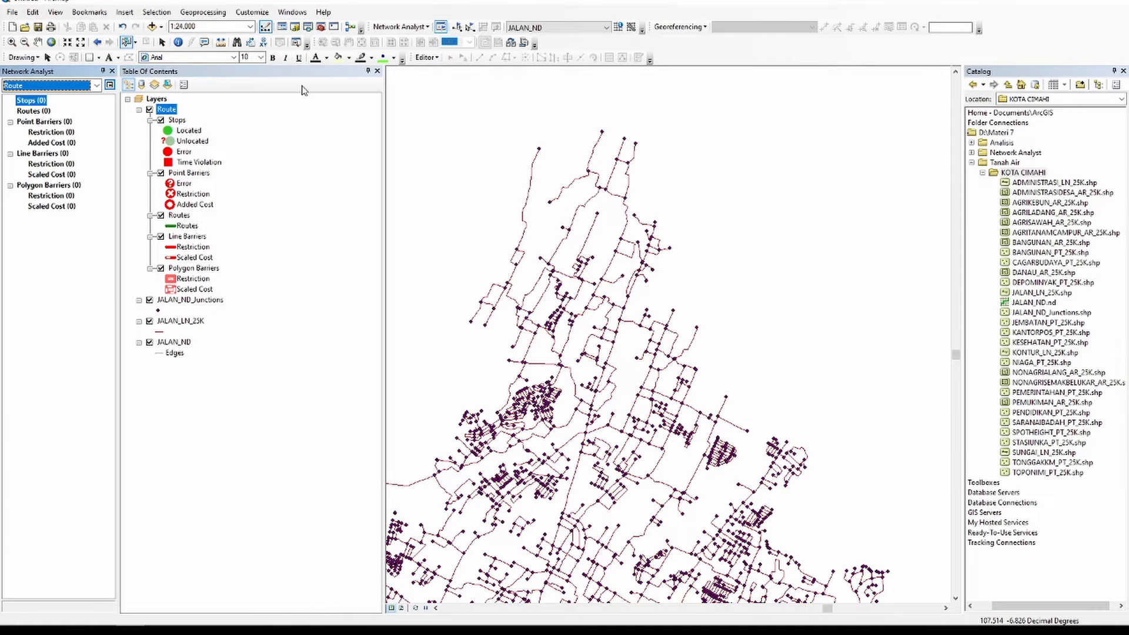
pyautogui.scroll(-2, 589, 297)
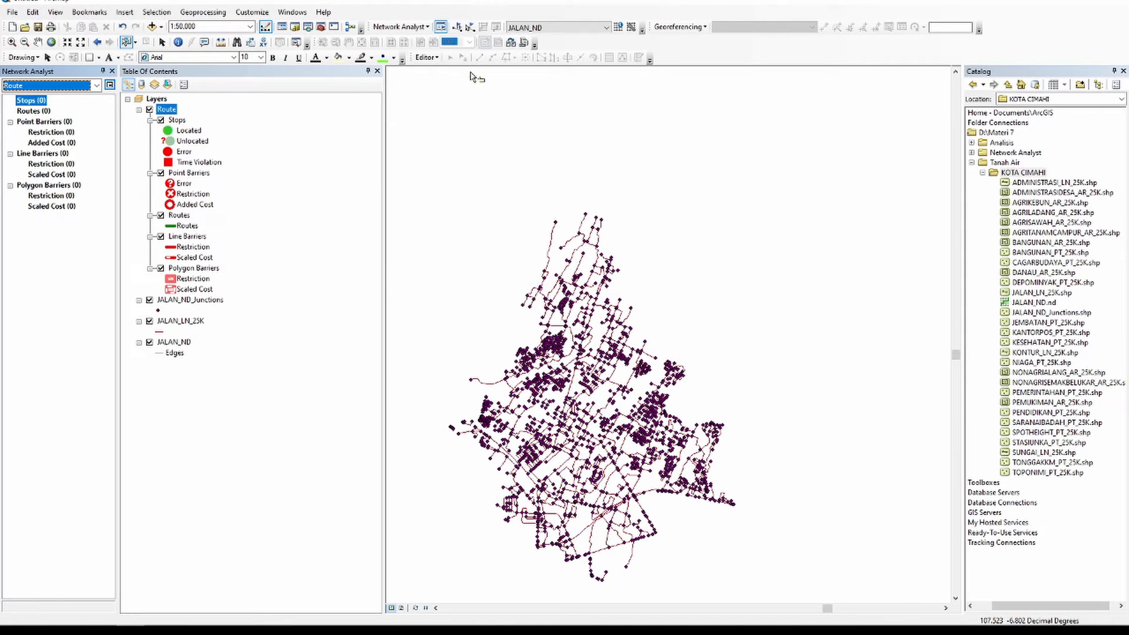
pyautogui.click(457, 27)
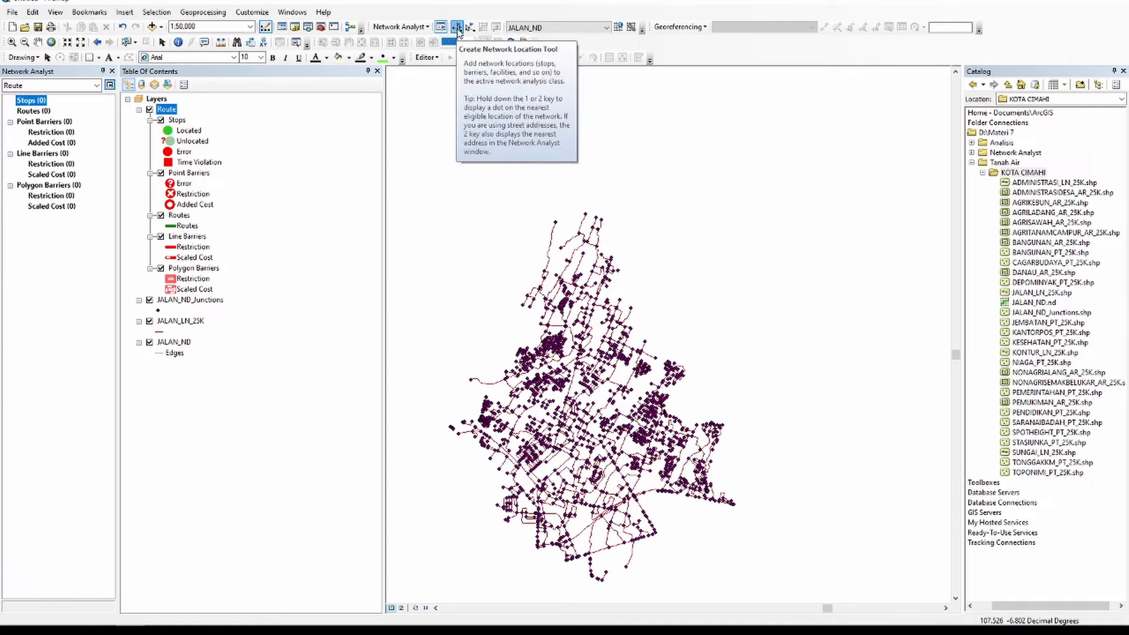
pyautogui.click(588, 278)
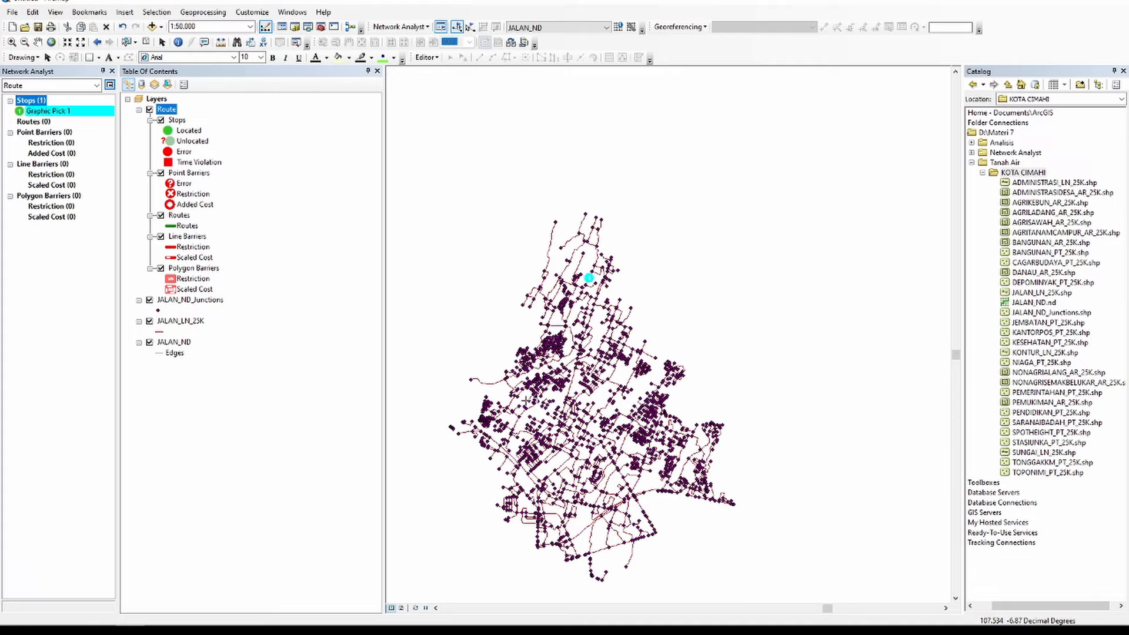
pyautogui.click(590, 558)
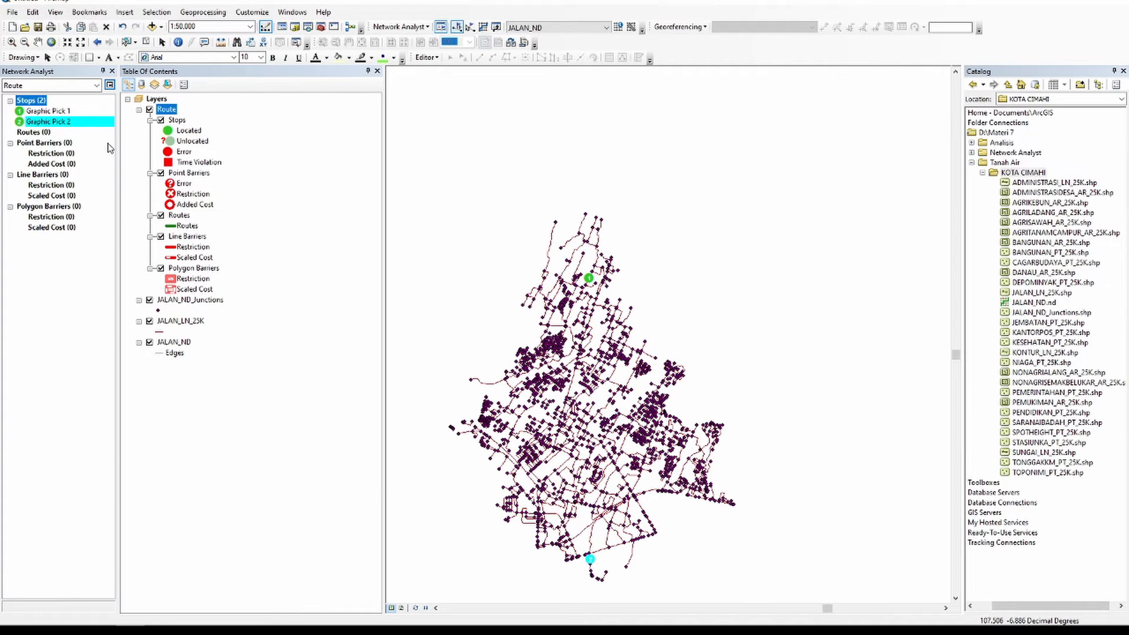
# Step: Try to solve the route between the northern and southern stops
pyautogui.click(72, 112)
pyautogui.keyDown('shift'); pyautogui.click(73, 122); pyautogui.keyUp('shift')
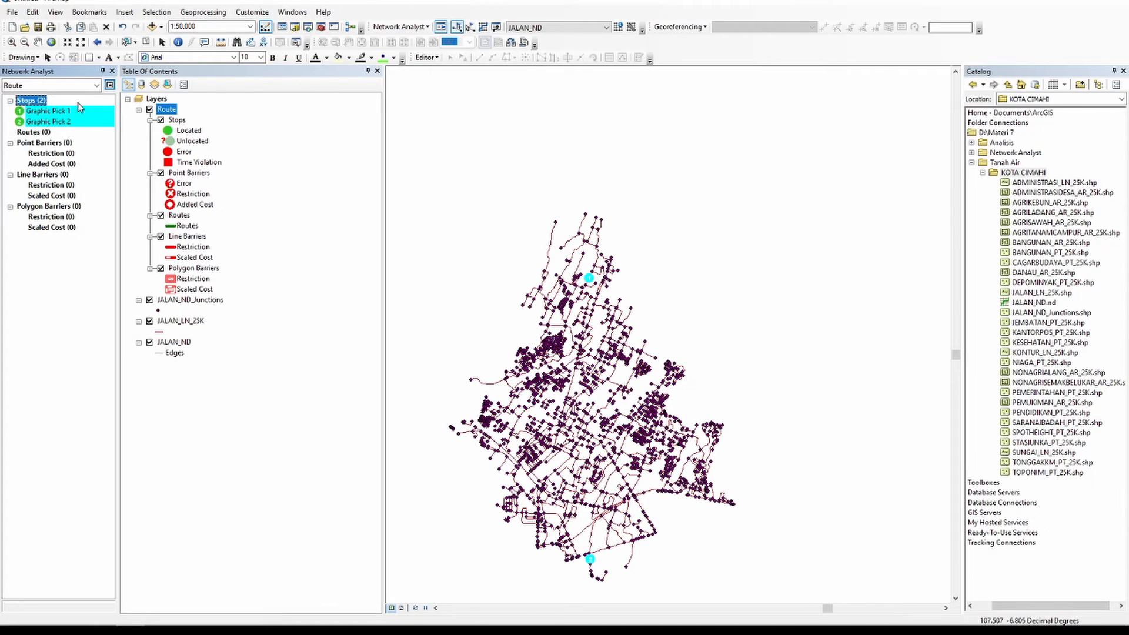
pyautogui.click(483, 28)
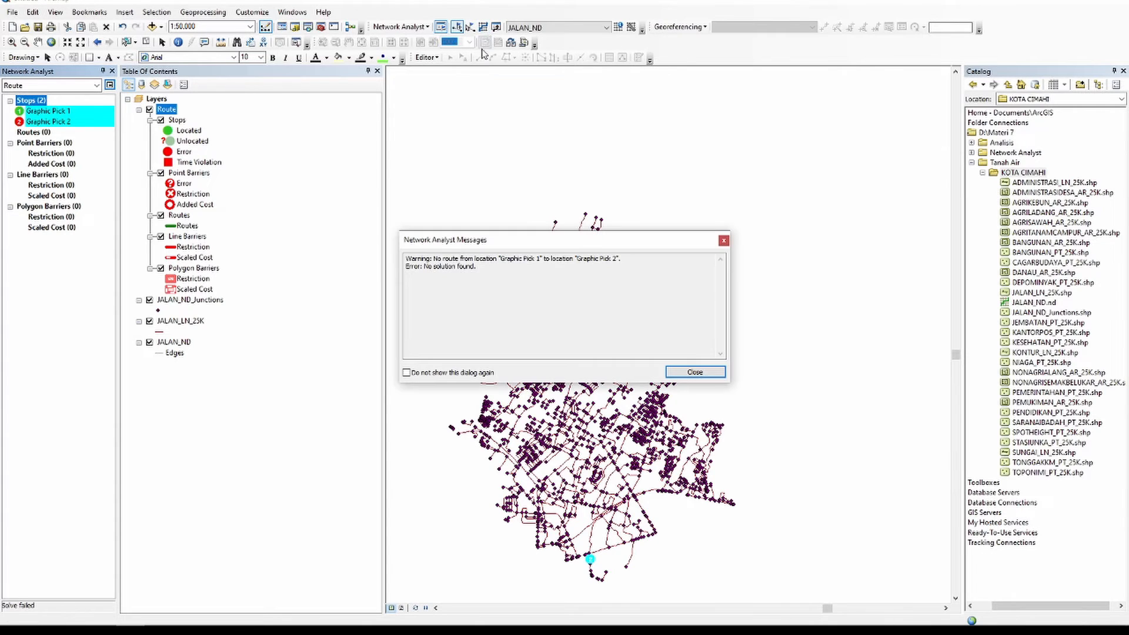
pyautogui.click(695, 373)
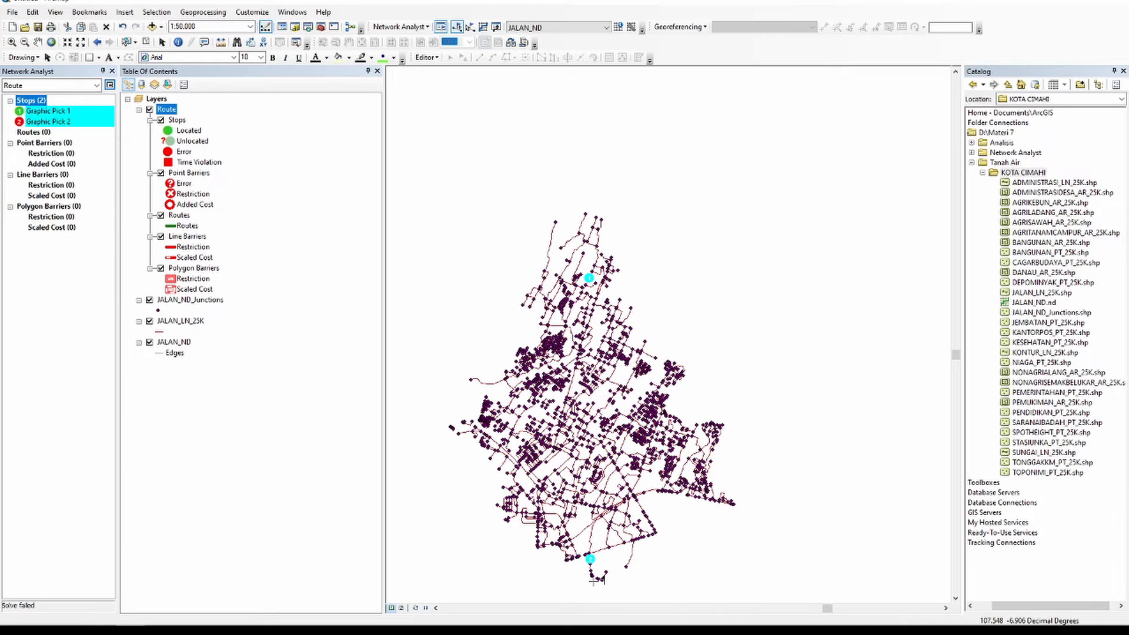
# Step: Examine the road segments around the southern stop for gaps in network connectivity
pyautogui.scroll(3, 593, 579)
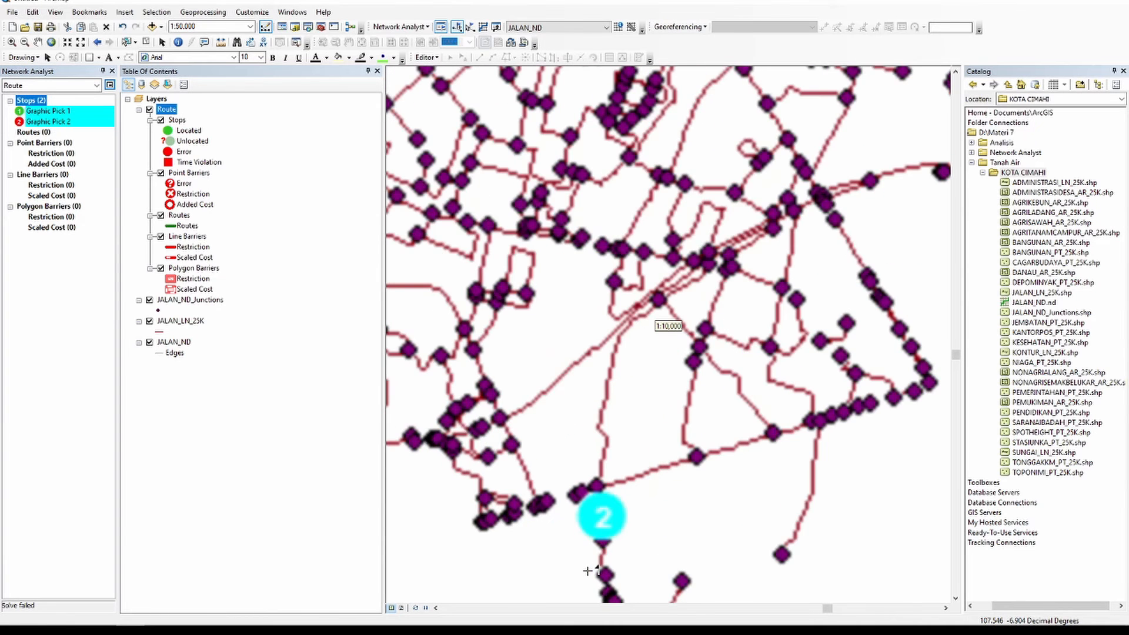
pyautogui.scroll(2, 611, 520)
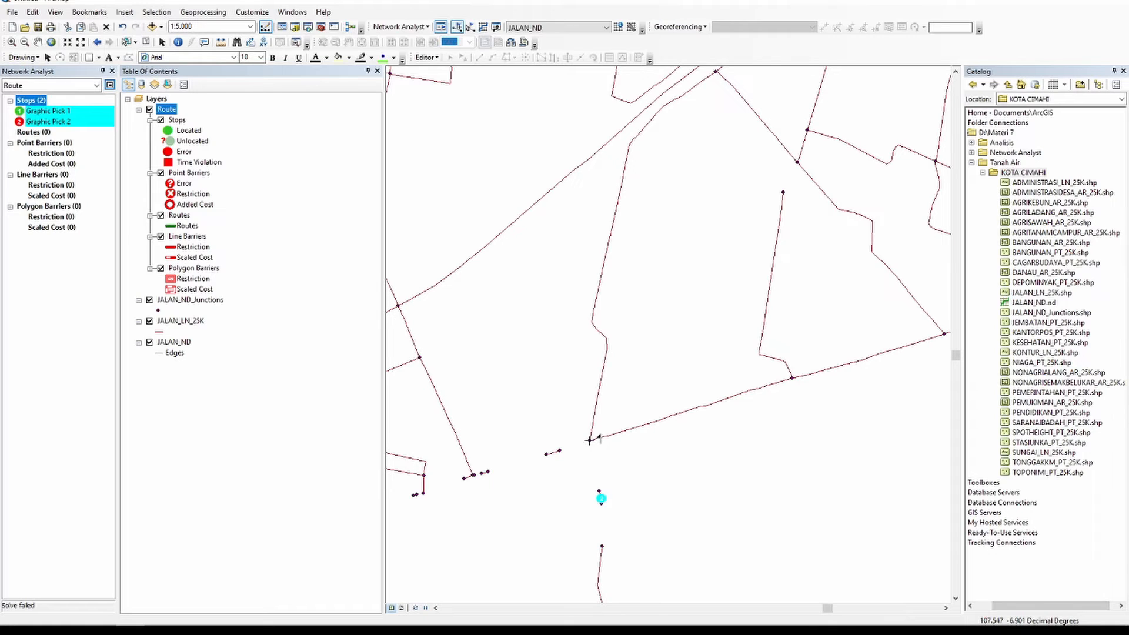
pyautogui.scroll(1, 602, 499)
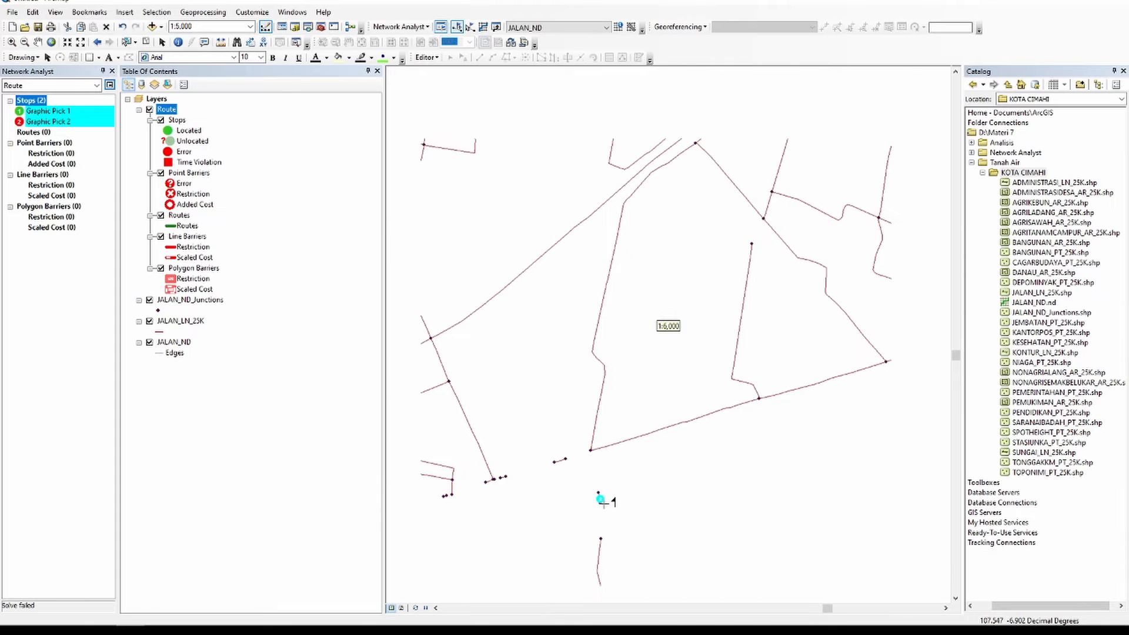
pyautogui.scroll(-5, 600, 501)
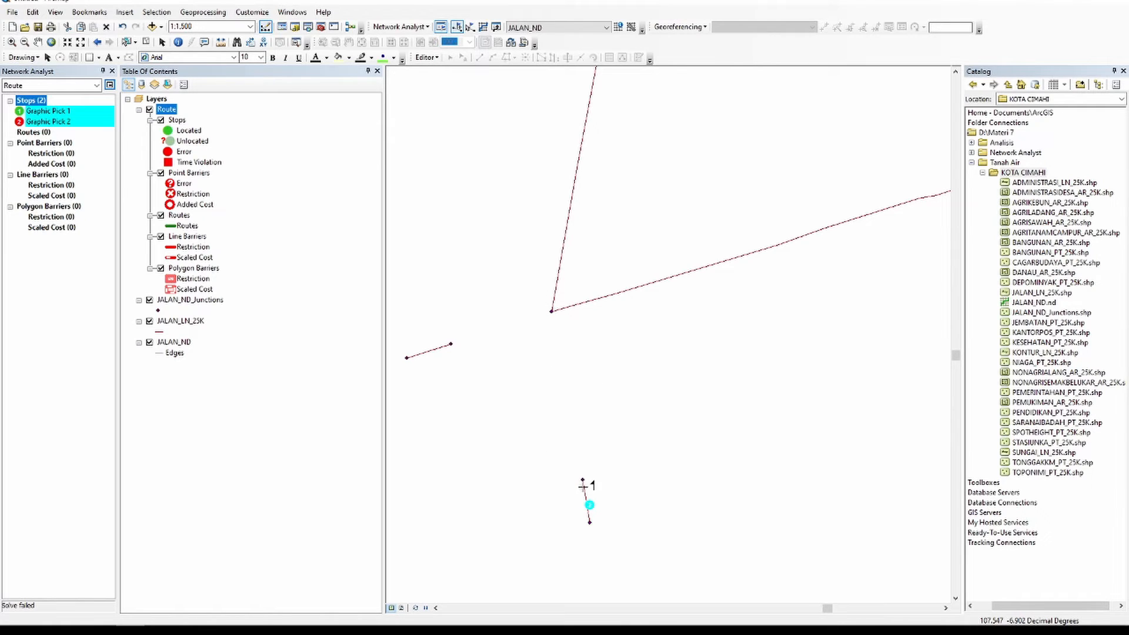
pyautogui.scroll(5, 584, 487)
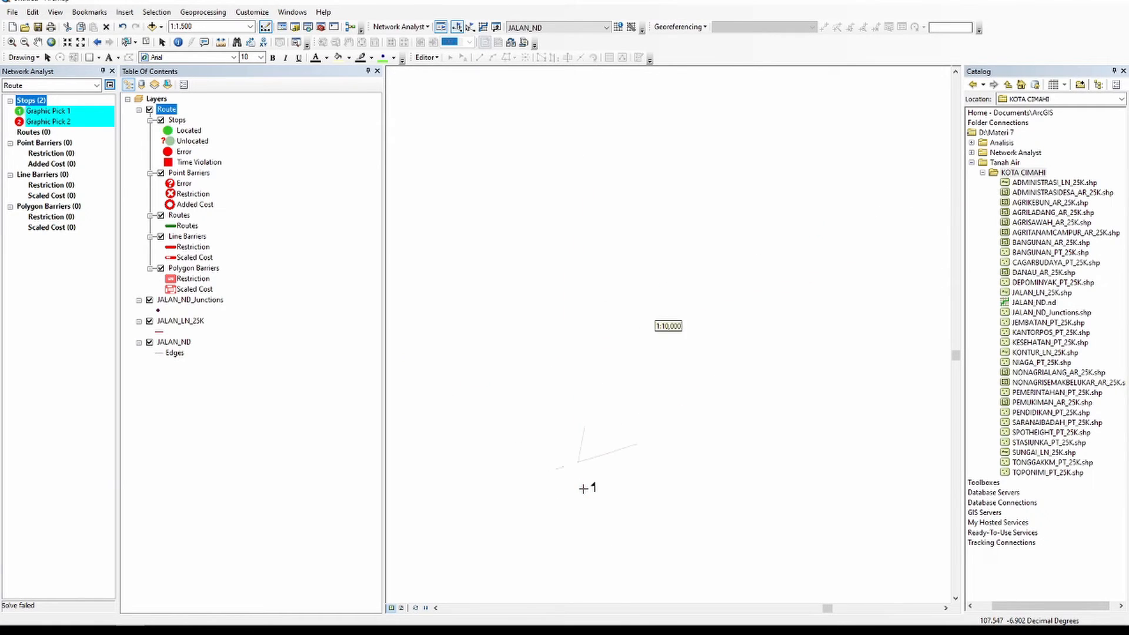
pyautogui.scroll(3, 586, 495)
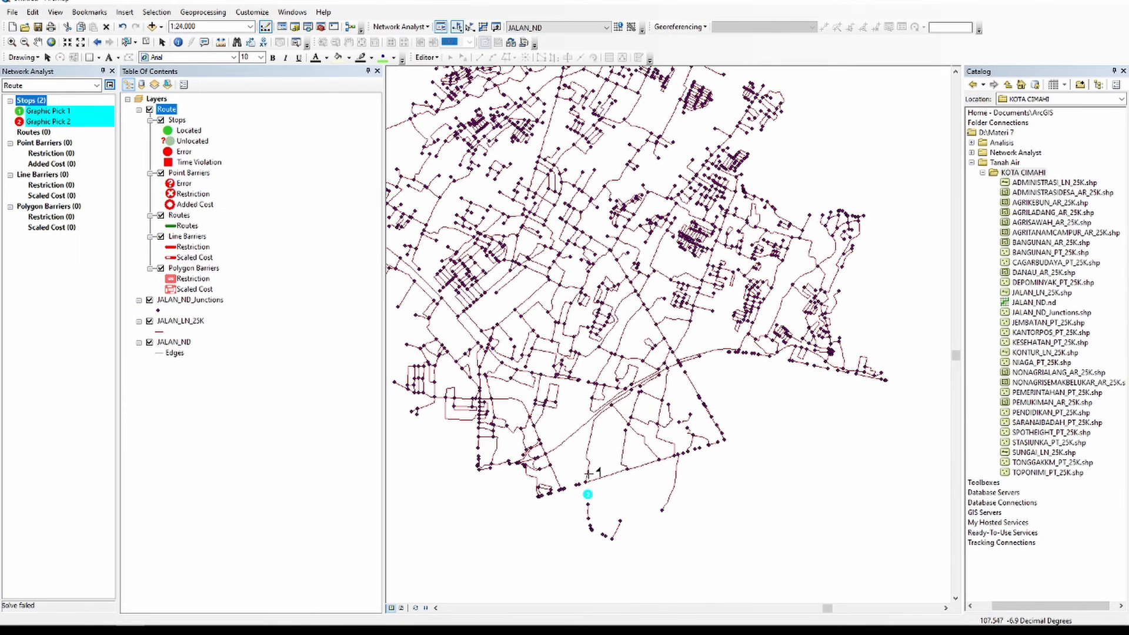
pyautogui.scroll(1, 606, 365)
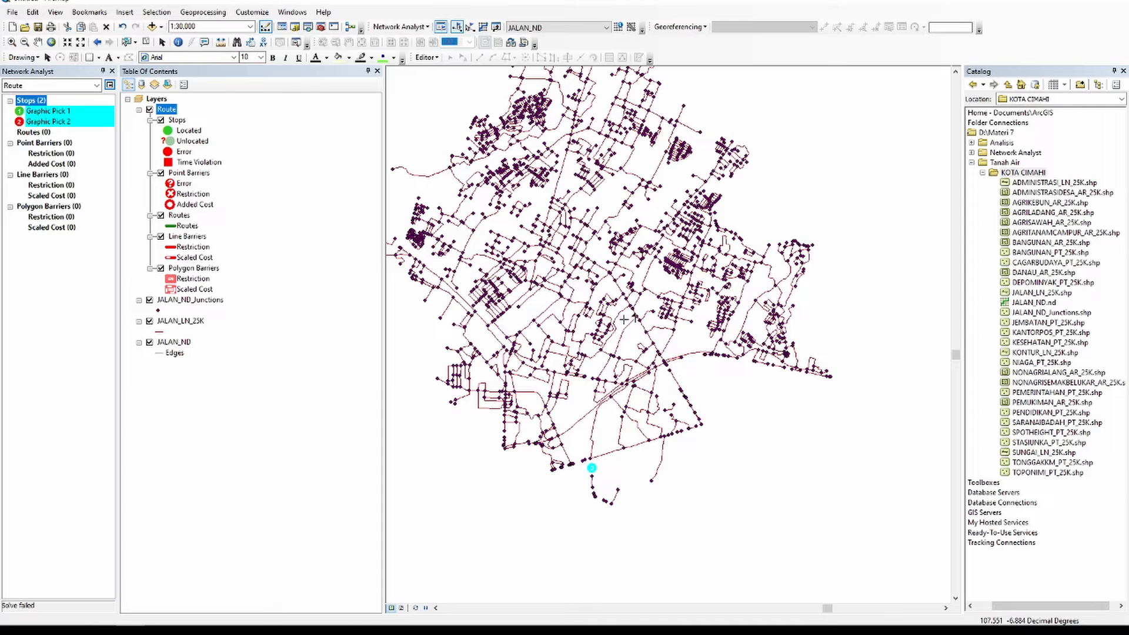
# Step: Delete the southern stop and place a replacement stop on a road in the central part of the network
pyautogui.click(35, 124)
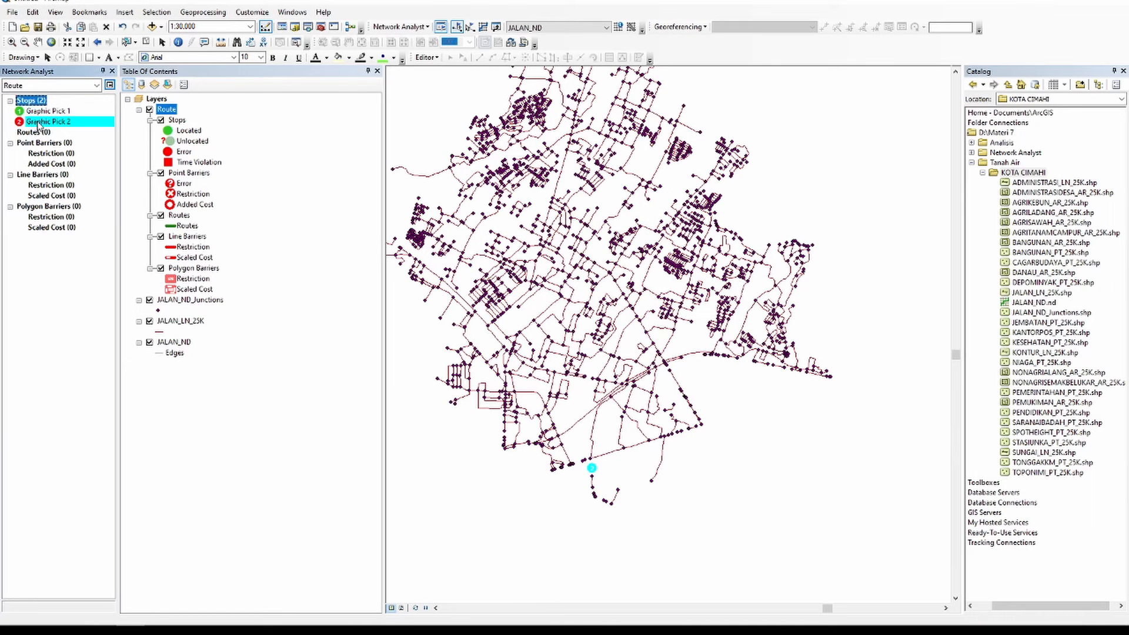
pyautogui.rightClick(48, 122)
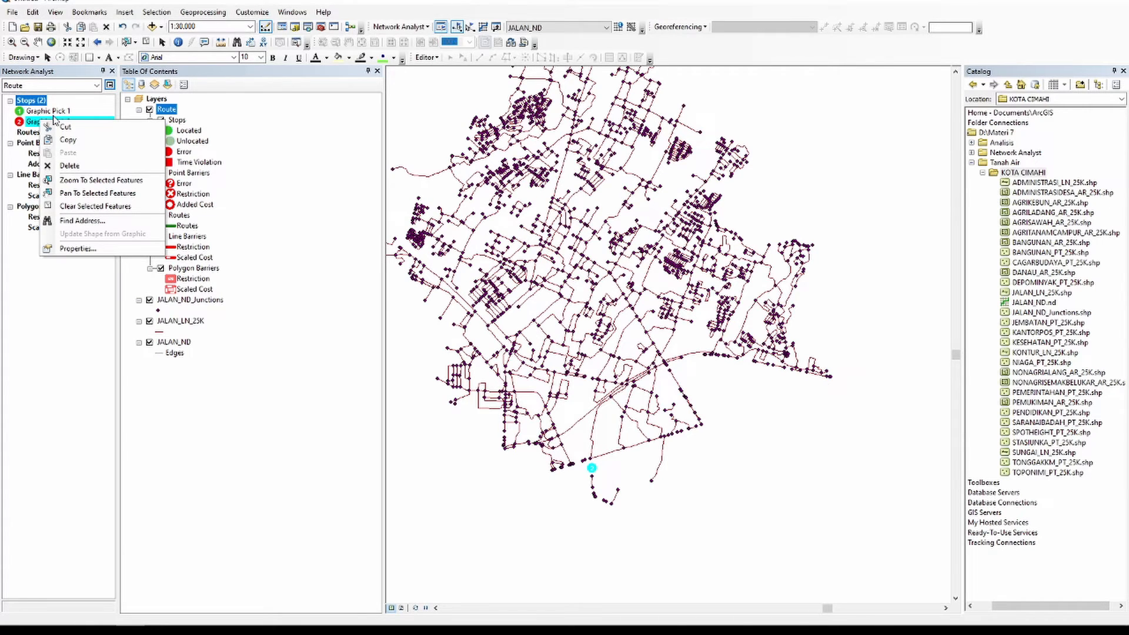
pyautogui.click(70, 165)
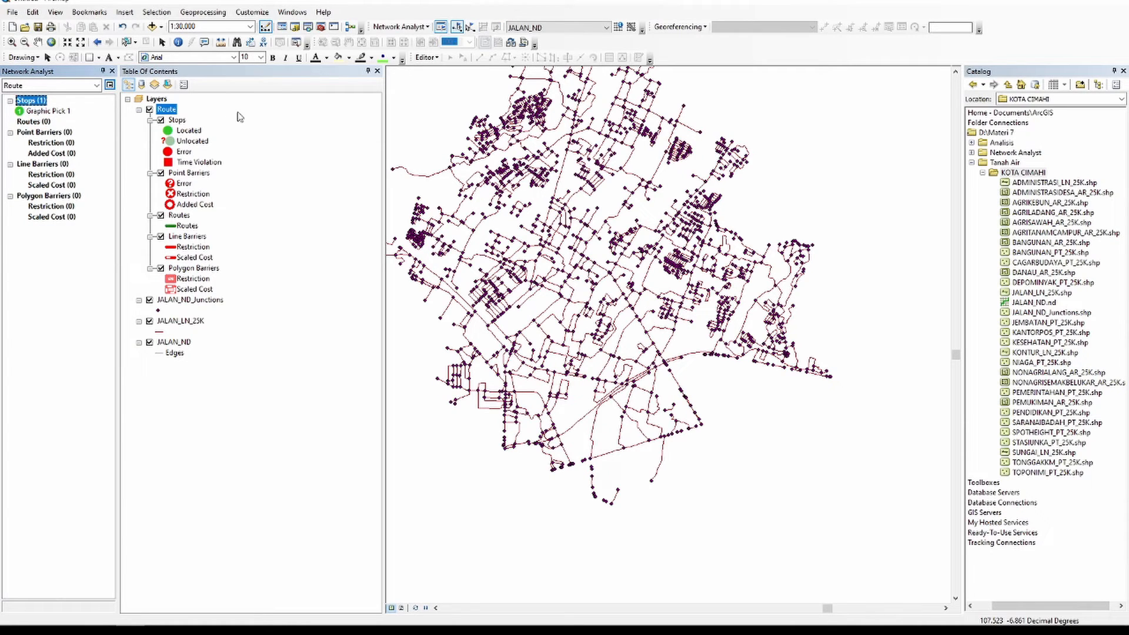
pyautogui.click(572, 197)
# Step: Solve the route from the northern stop to the central stop
pyautogui.click(41, 112)
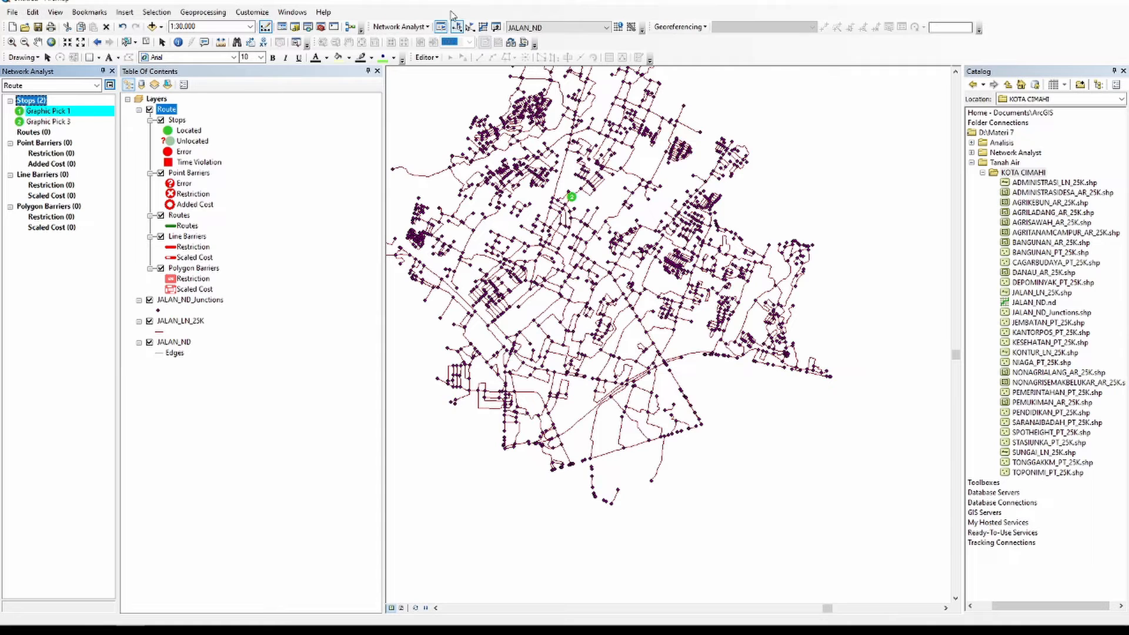
pyautogui.click(488, 31)
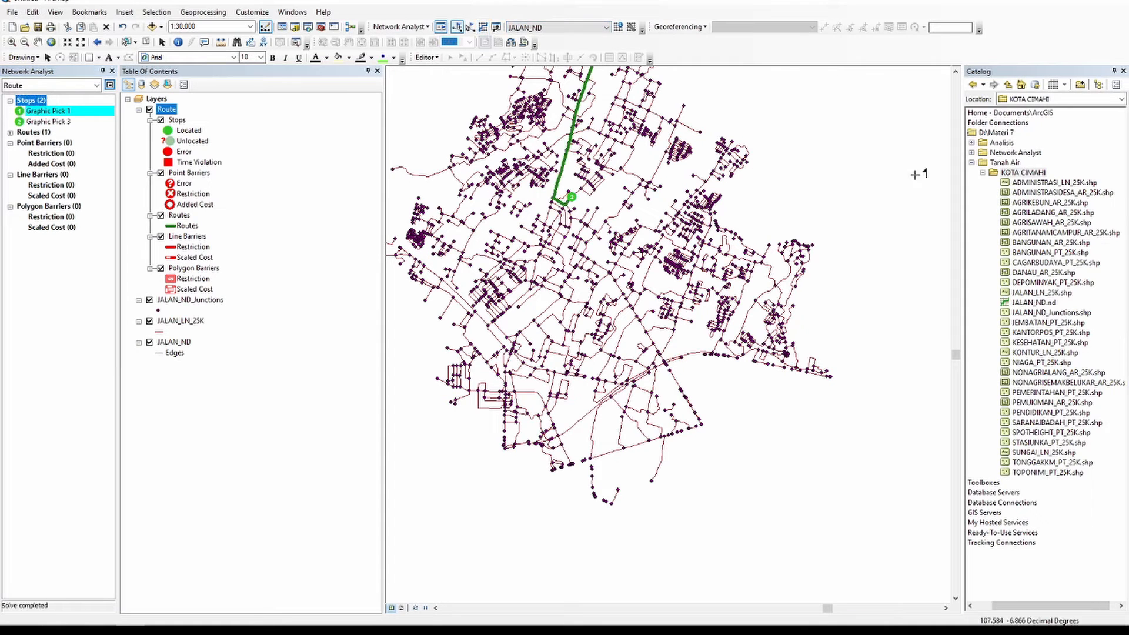
pyautogui.scroll(-2, 743, 176)
pyautogui.scroll(2, 575, 151)
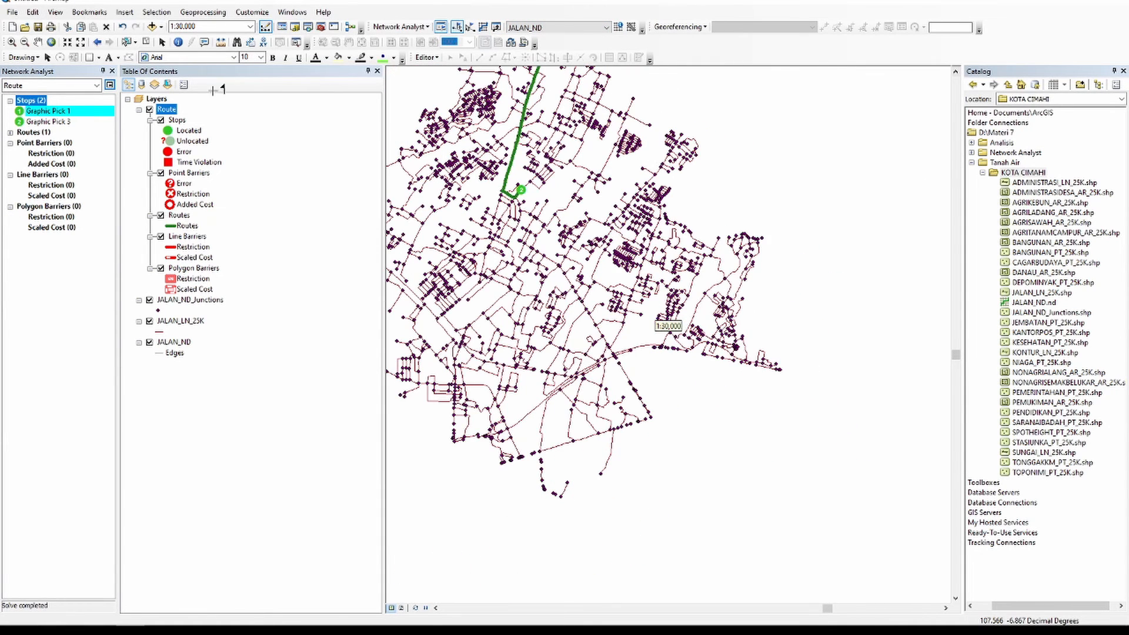
# Step: Add a stop near the network's southeastern corner and try to solve the route through all three stops
pyautogui.rightClick(186, 300)
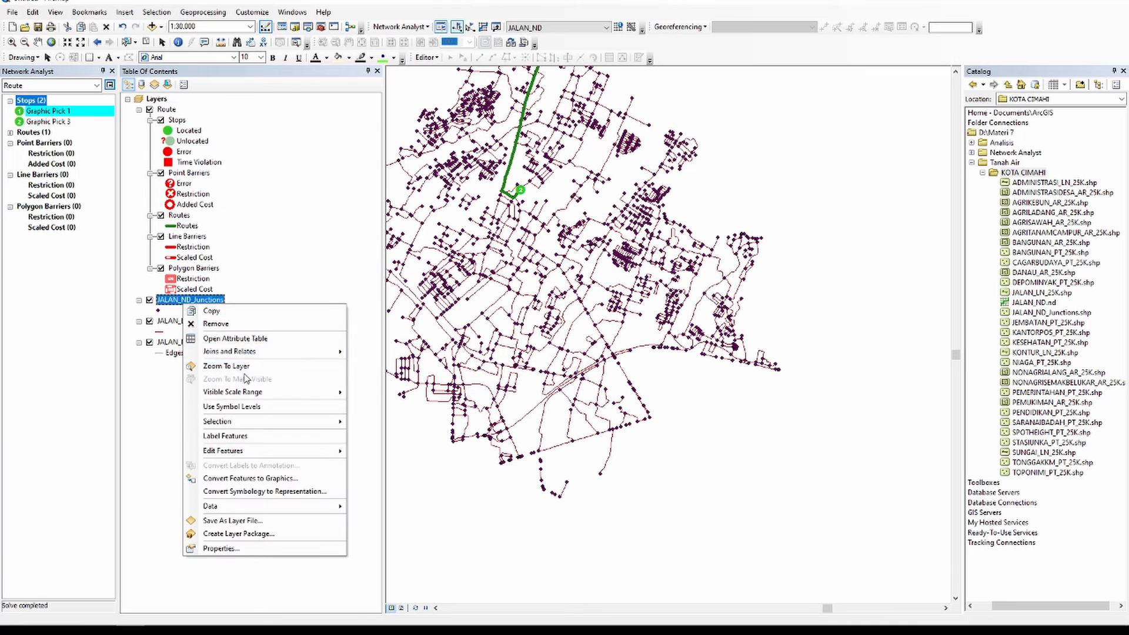
pyautogui.click(203, 365)
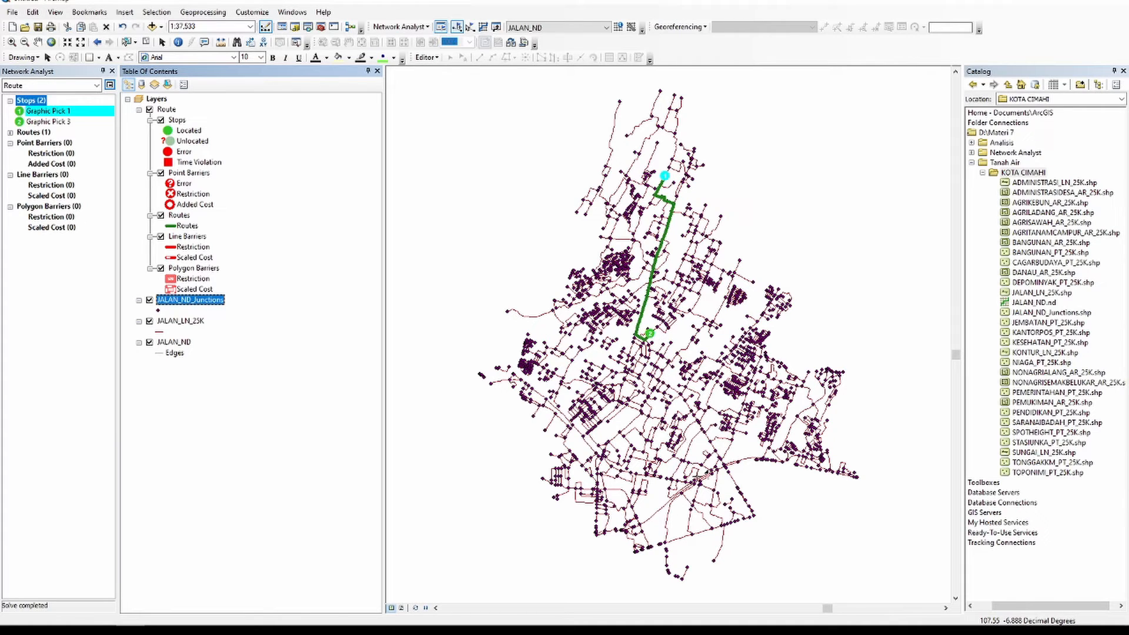
pyautogui.click(743, 519)
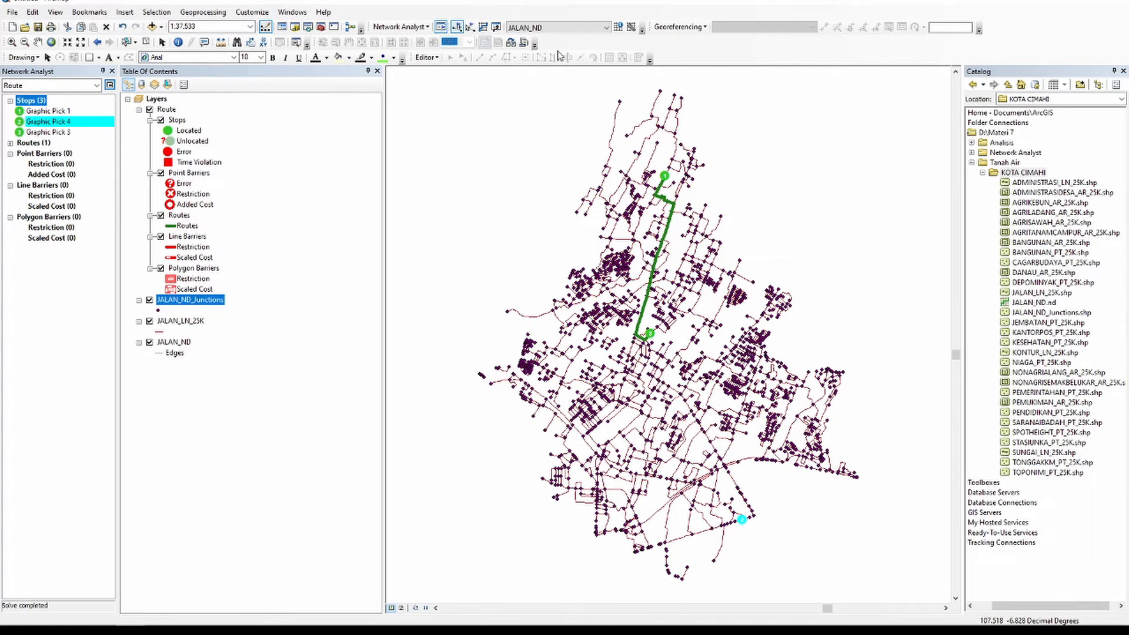
pyautogui.click(483, 27)
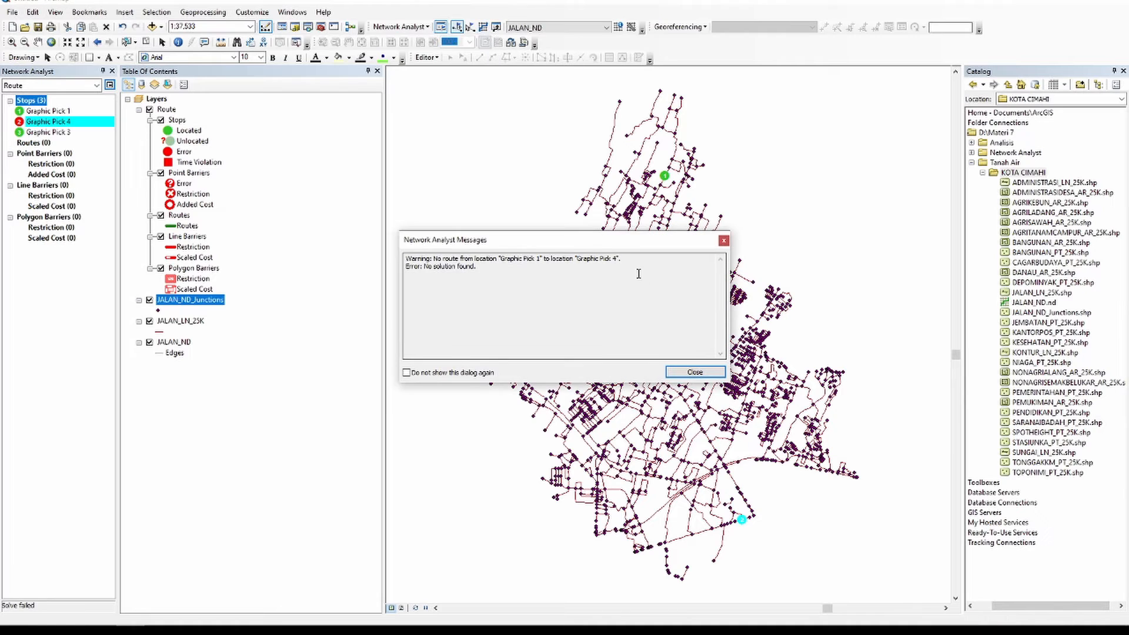
pyautogui.click(695, 372)
# Step: Check the road connections around the southeastern corner stop and delete that stop
pyautogui.click(59, 112)
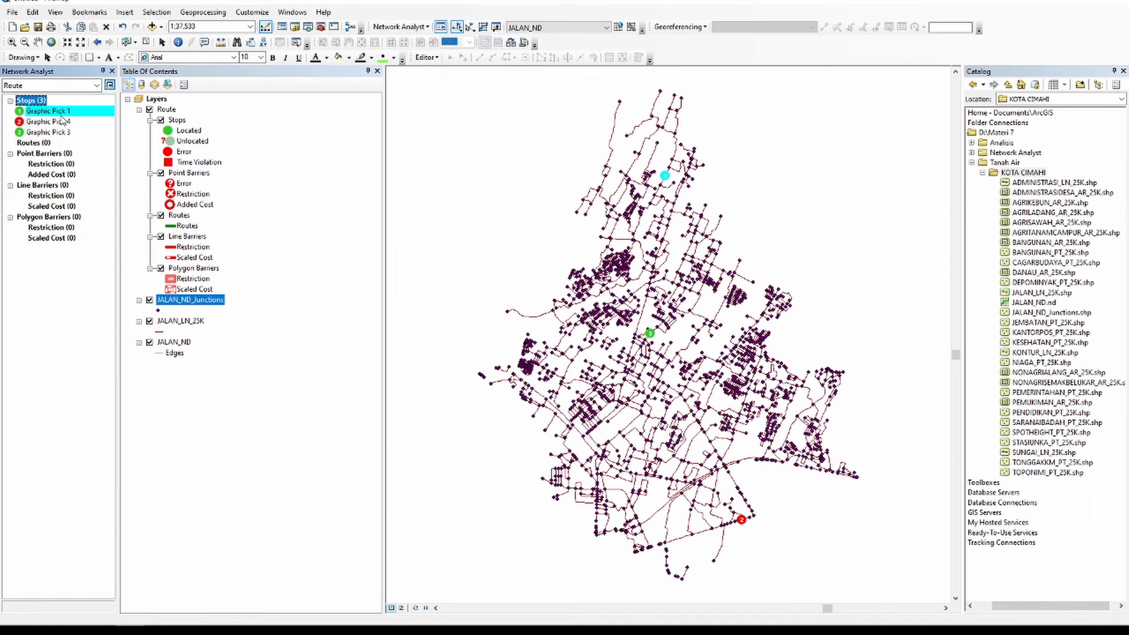
pyautogui.click(65, 122)
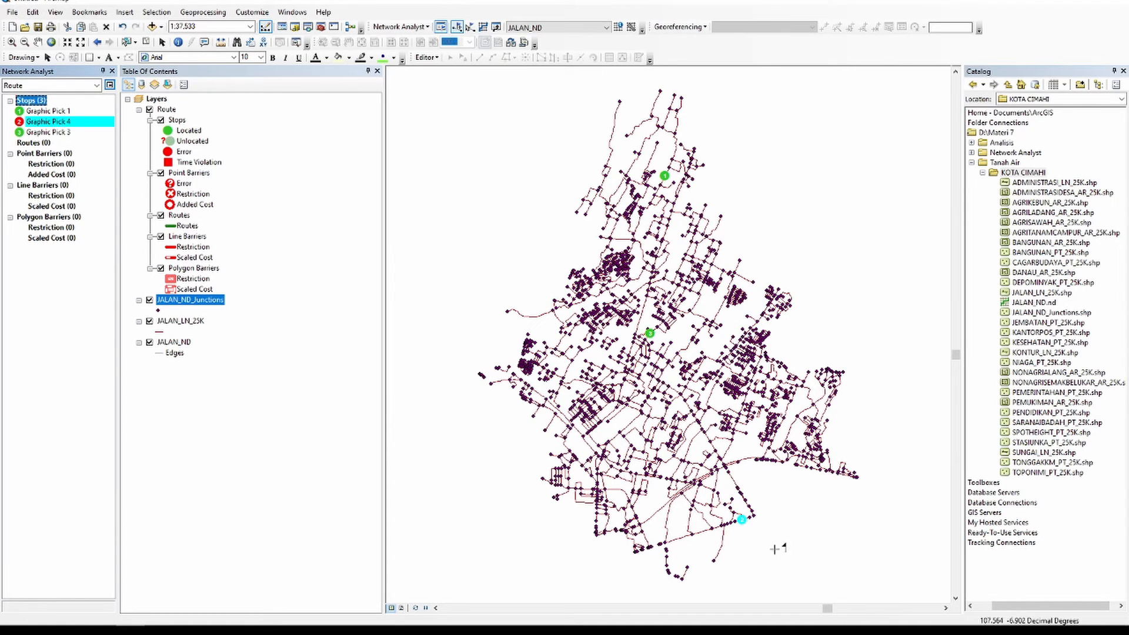
pyautogui.scroll(-5, 748, 532)
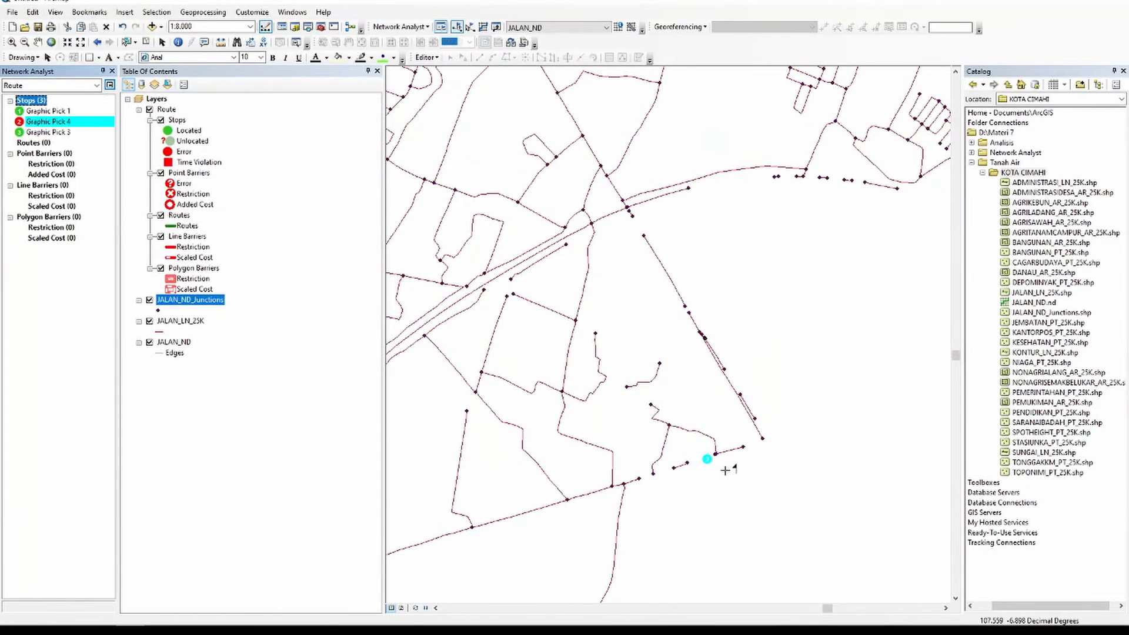
pyautogui.scroll(-3, 709, 453)
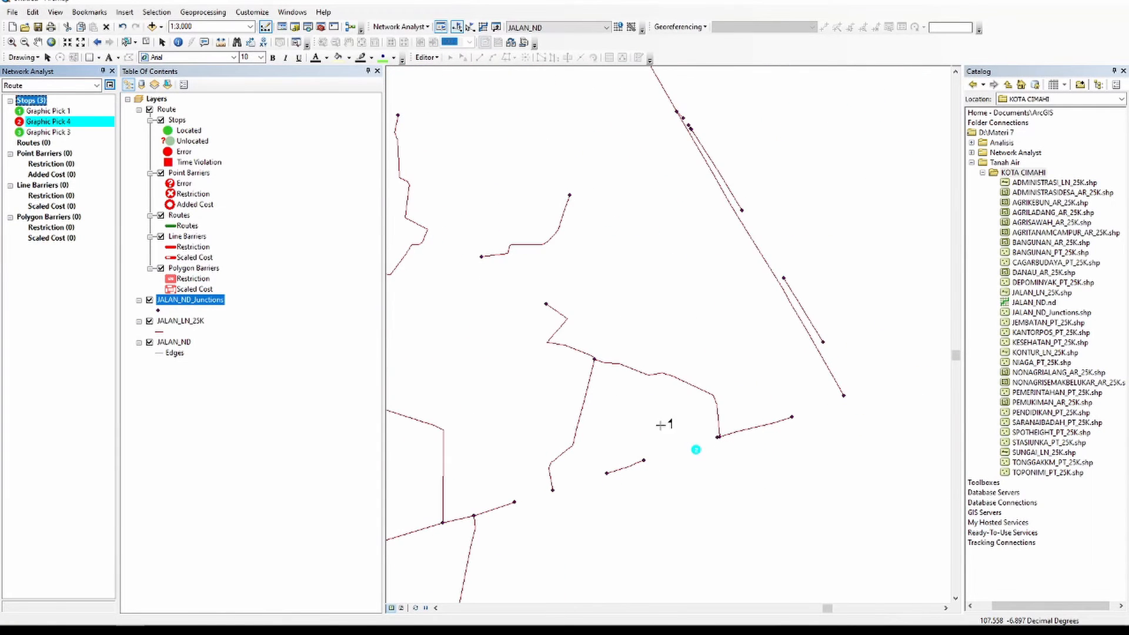
pyautogui.scroll(6, 699, 448)
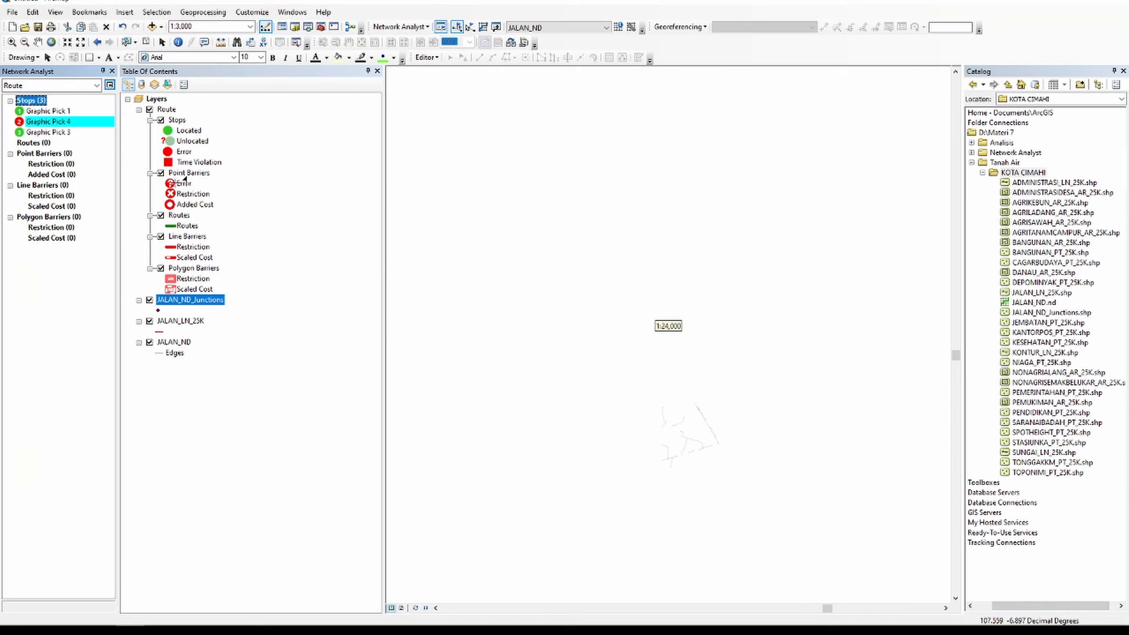
pyautogui.rightClick(67, 122)
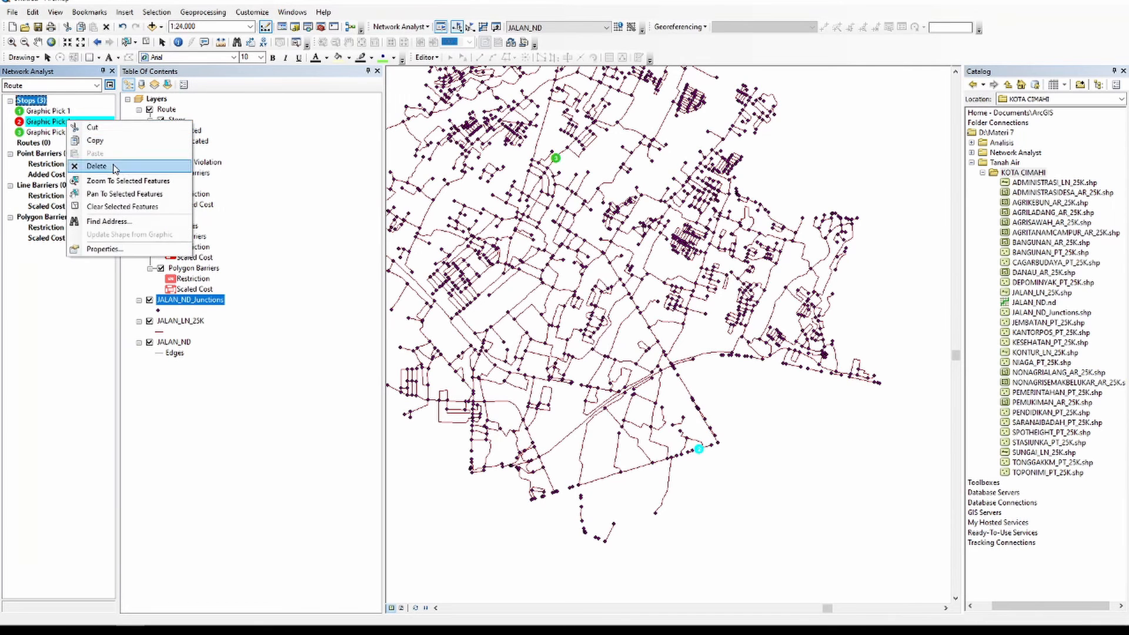
pyautogui.click(109, 161)
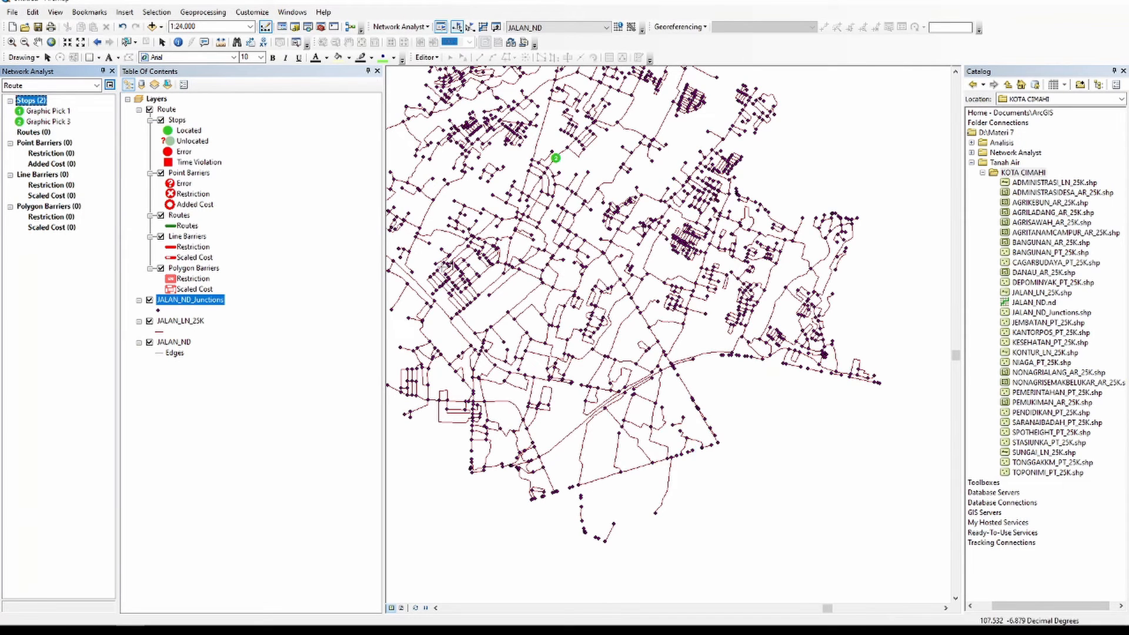
# Step: Place a third stop on the diagonal main road southeast of the central stop and solve the route through all stops
pyautogui.click(645, 321)
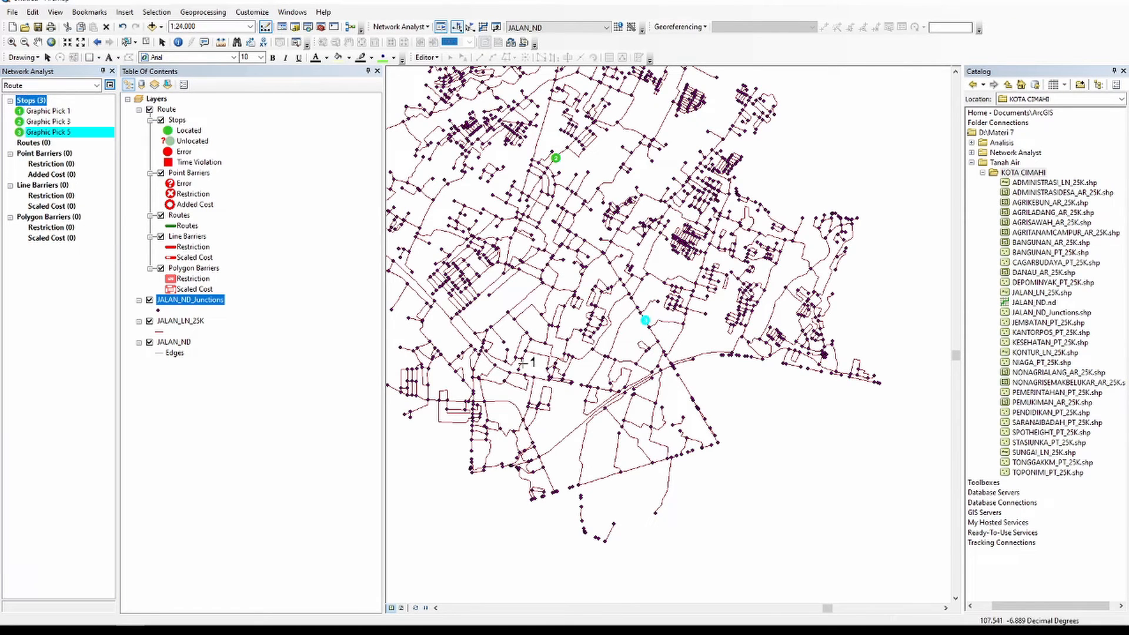
pyautogui.click(69, 111)
pyautogui.click(483, 29)
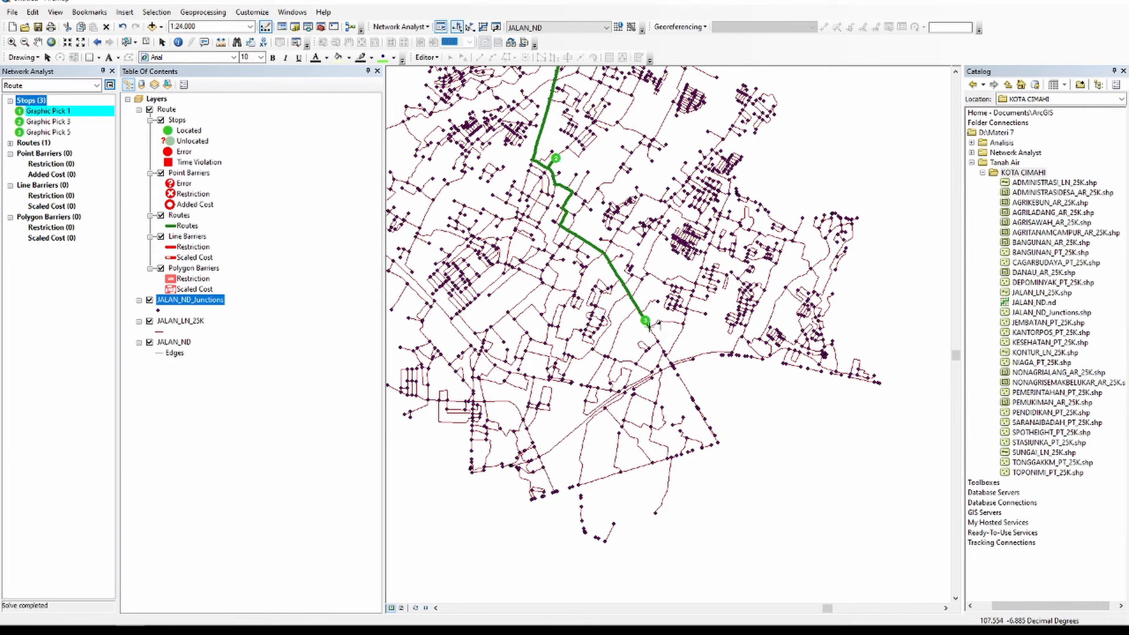
pyautogui.scroll(2, 649, 325)
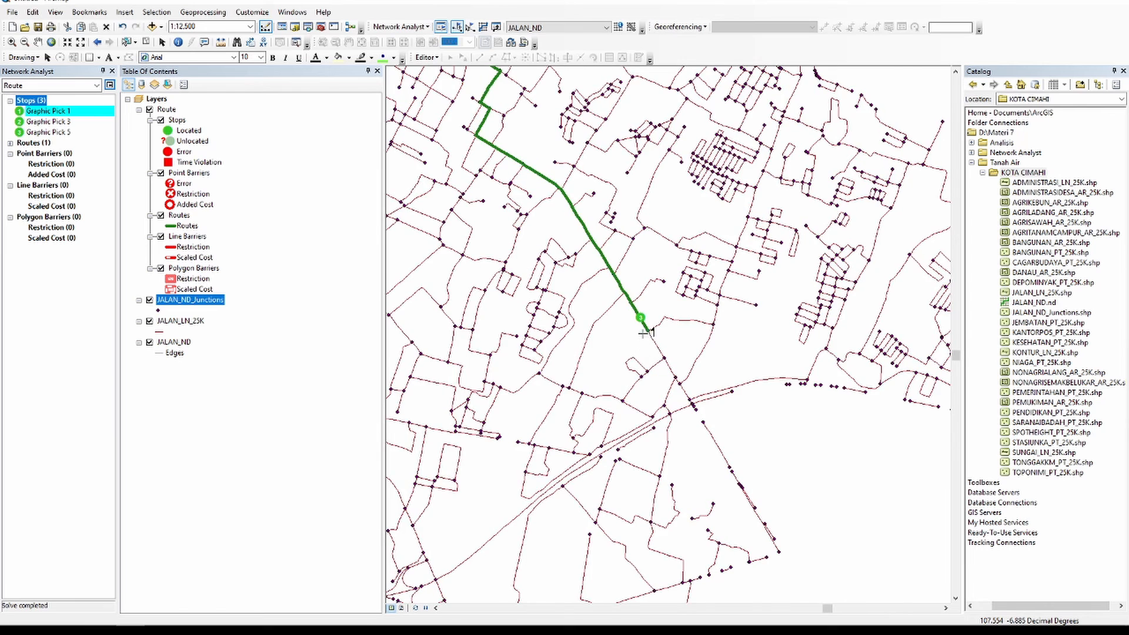
# Step: Examine where the solved route ends near the third stop by highlighting the road segments that meet at that junction
pyautogui.scroll(4, 644, 333)
pyautogui.scroll(4, 647, 276)
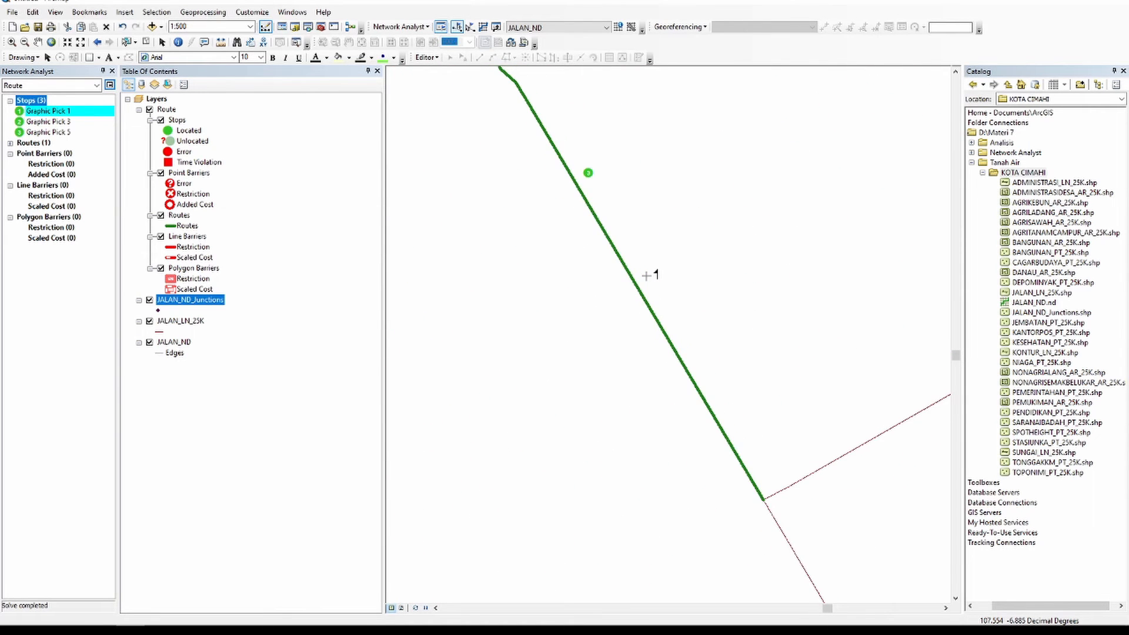
pyautogui.scroll(-4, 647, 276)
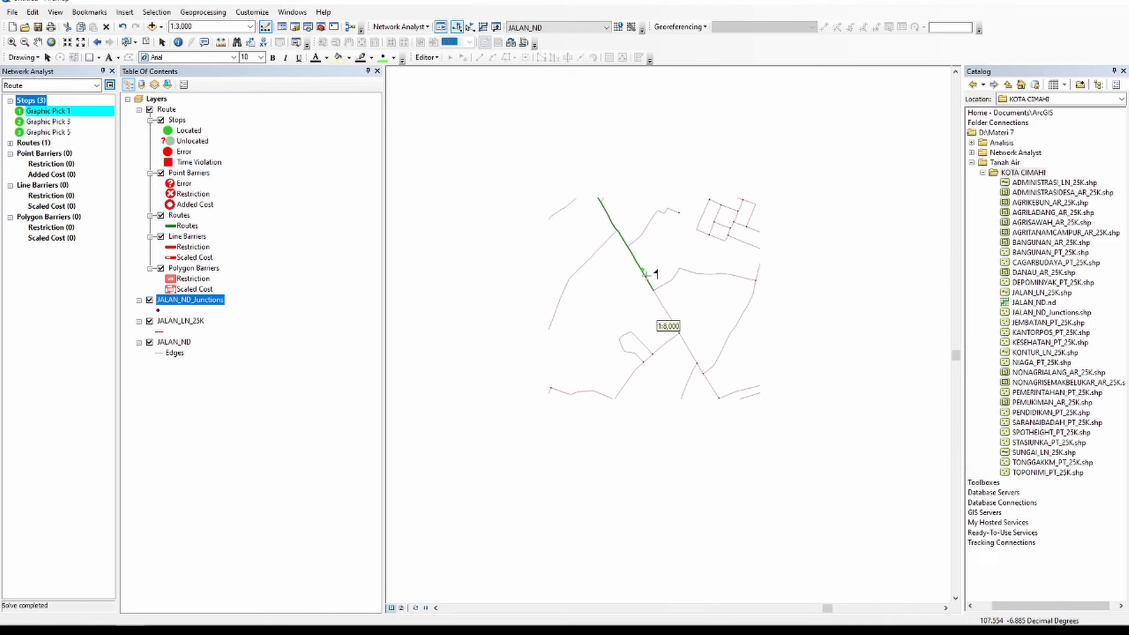
pyautogui.scroll(2, 646, 274)
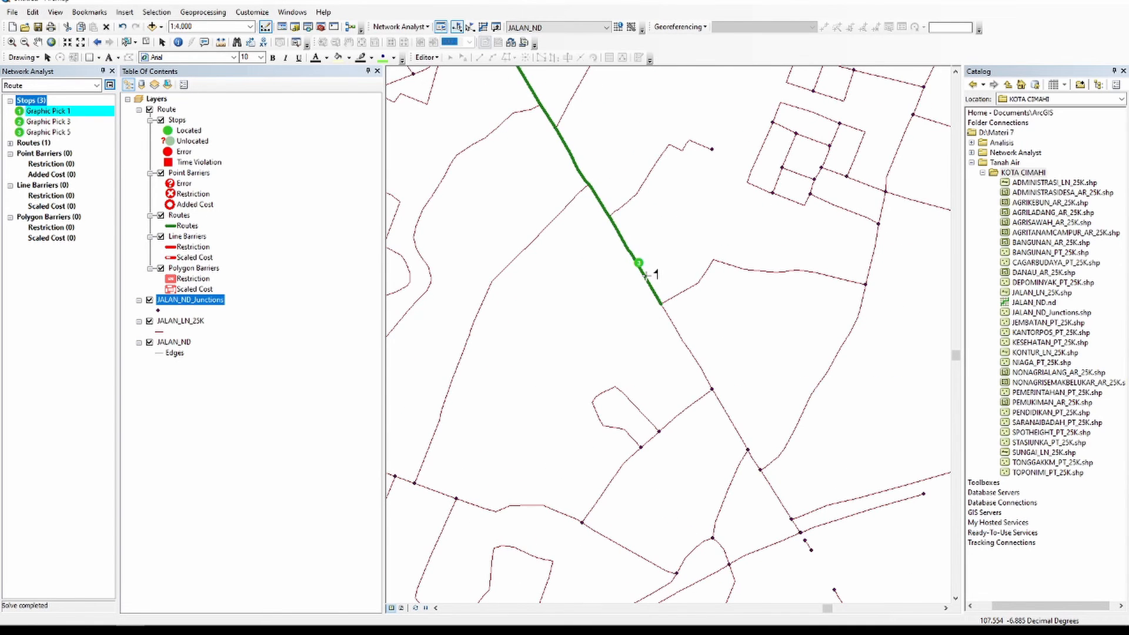
pyautogui.scroll(2, 646, 275)
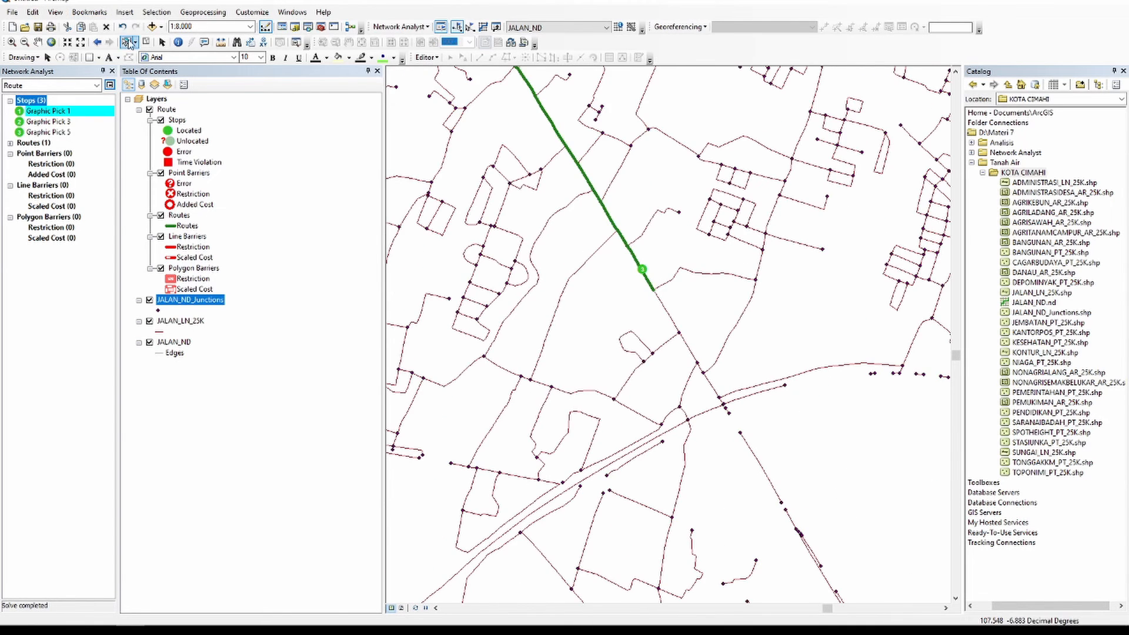
pyautogui.click(638, 261)
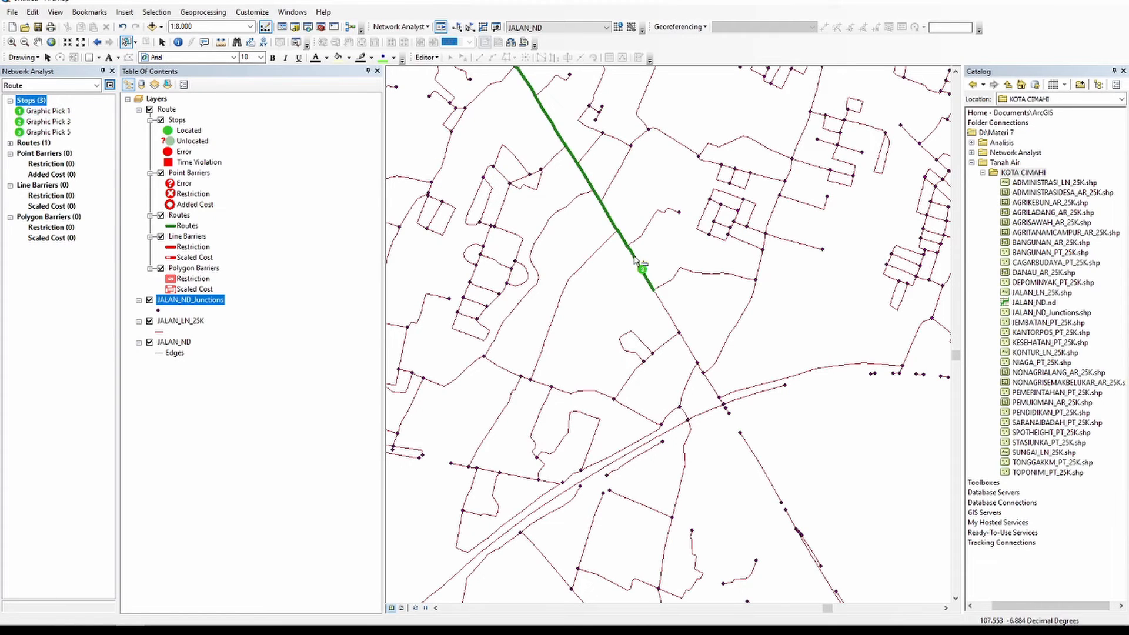
pyautogui.click(661, 300)
pyautogui.click(667, 283)
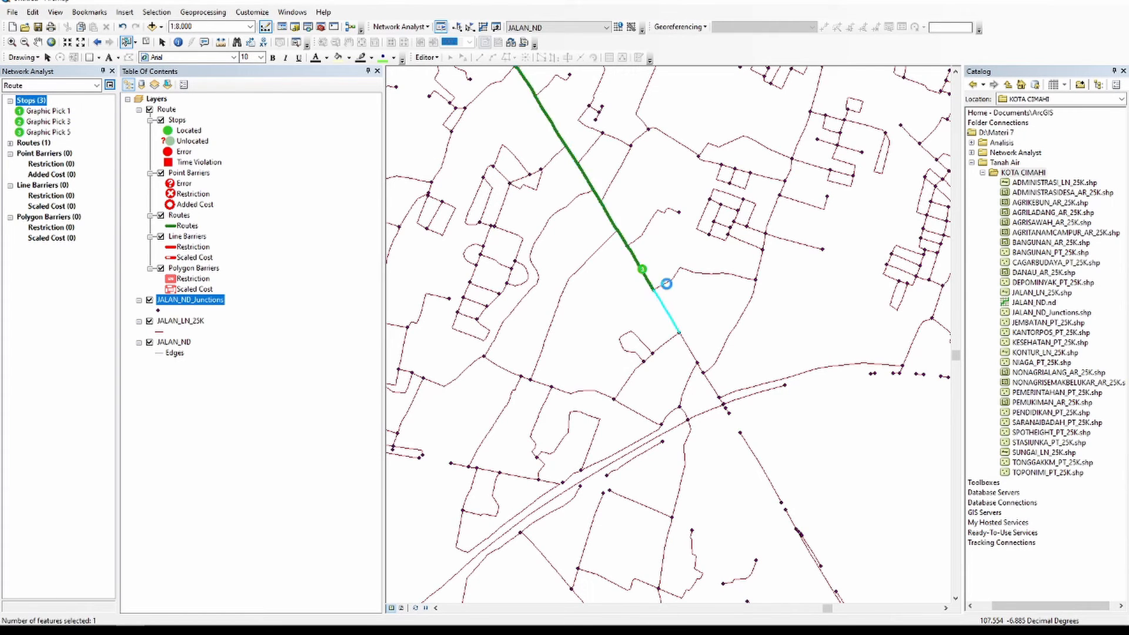
# Step: Add a fourth stop on the residential road northeast of the third stop and solve the route through all four stops
pyautogui.click(457, 27)
pyautogui.click(815, 206)
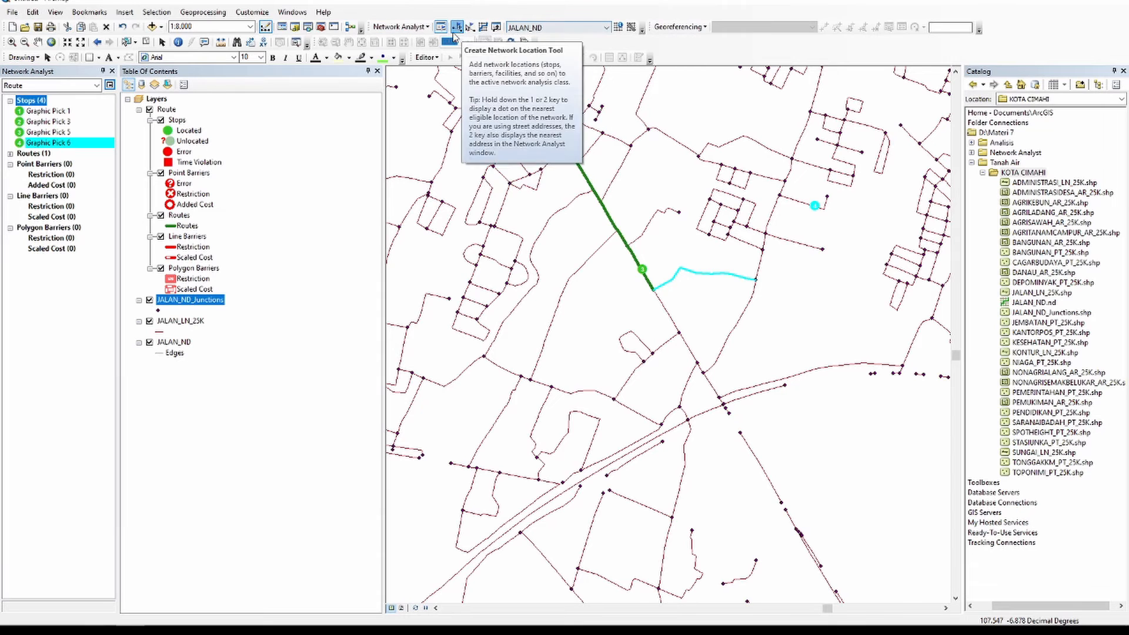
pyautogui.click(484, 27)
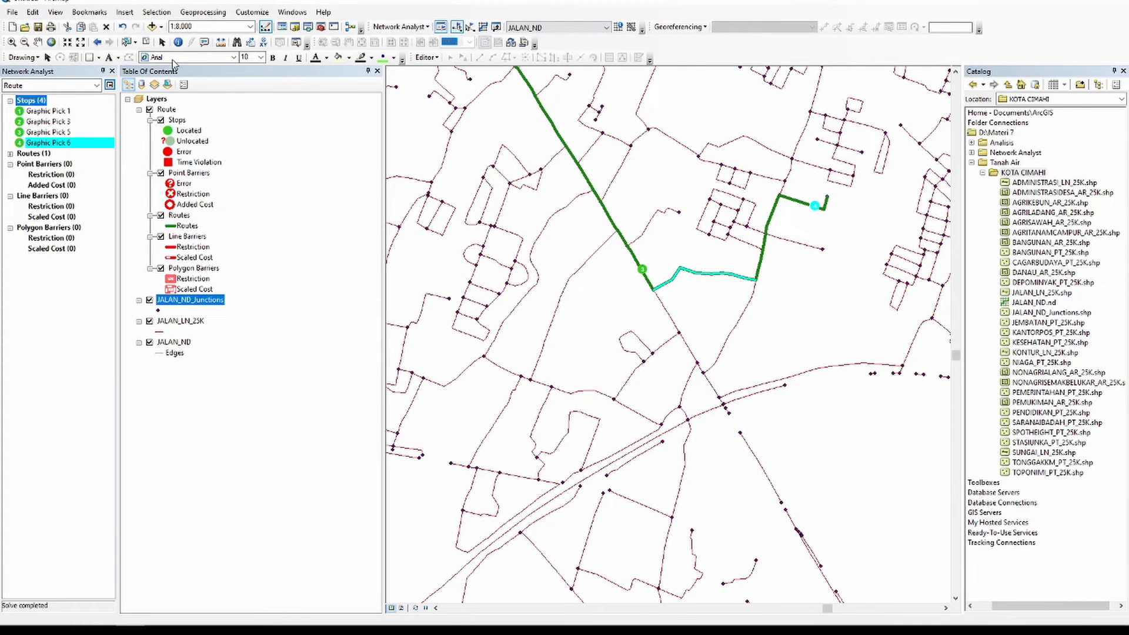
# Step: Inspect the route around the second stop, highlighting its road segments, and follow the route southeast to the third stop
pyautogui.click(48, 112)
pyautogui.keyDown('shift'); pyautogui.click(69, 143); pyautogui.keyUp('shift')
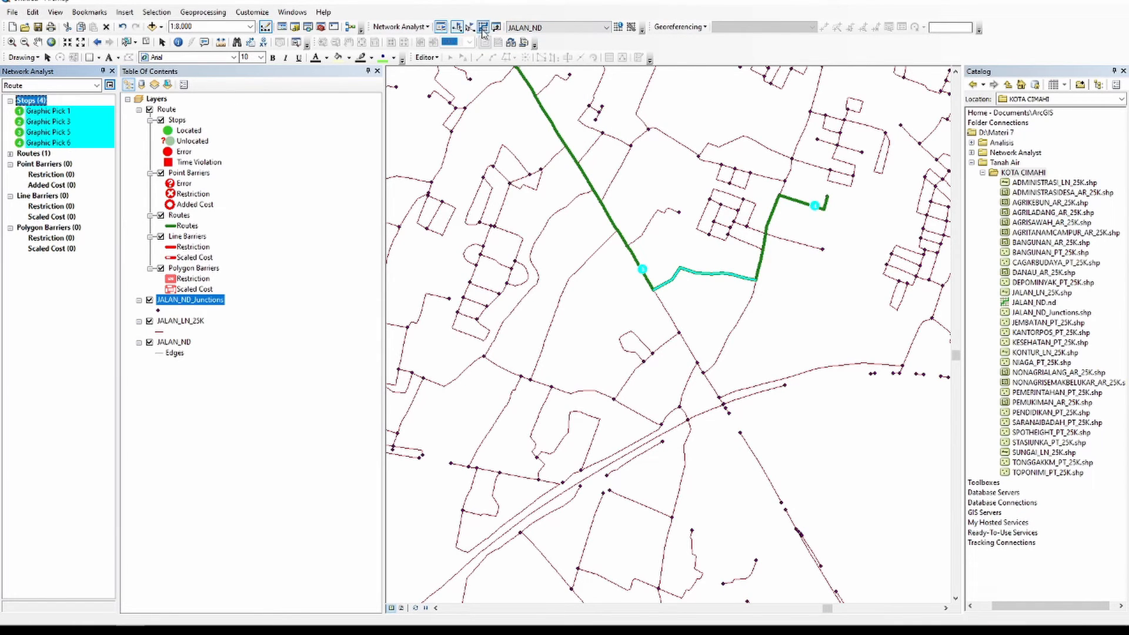
pyautogui.scroll(3, 758, 173)
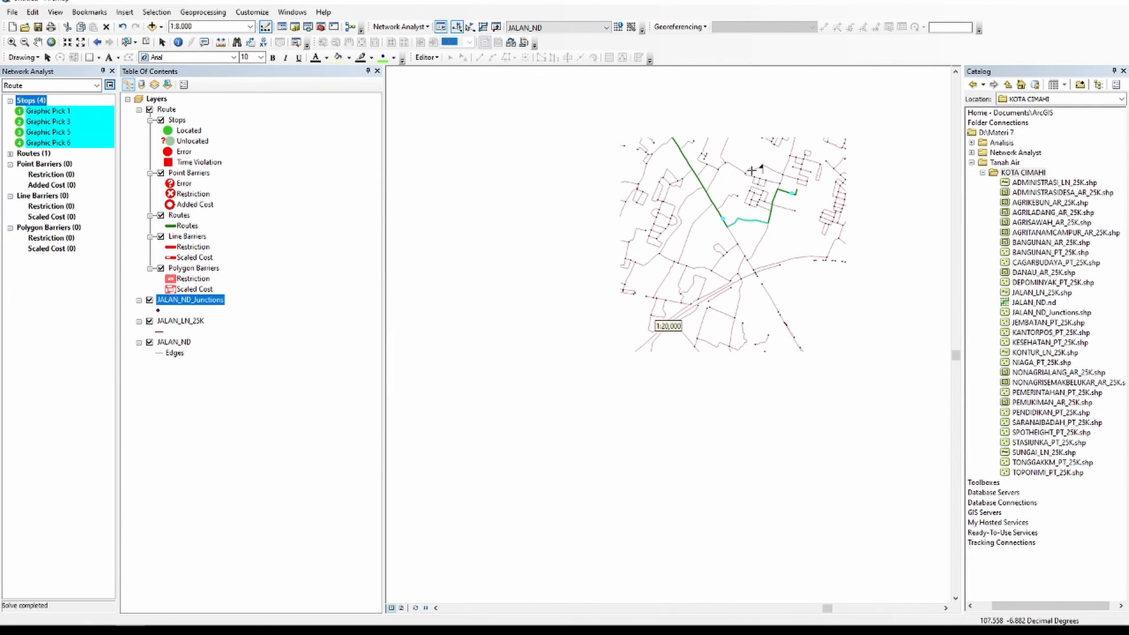
pyautogui.click(956, 72)
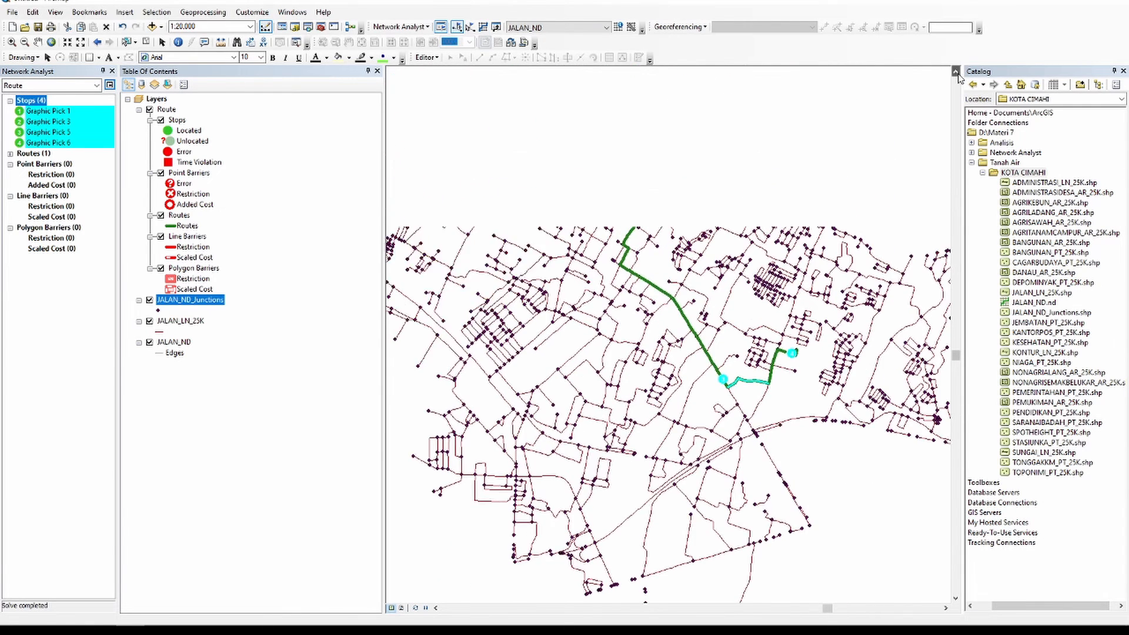
pyautogui.scroll(-4, 609, 244)
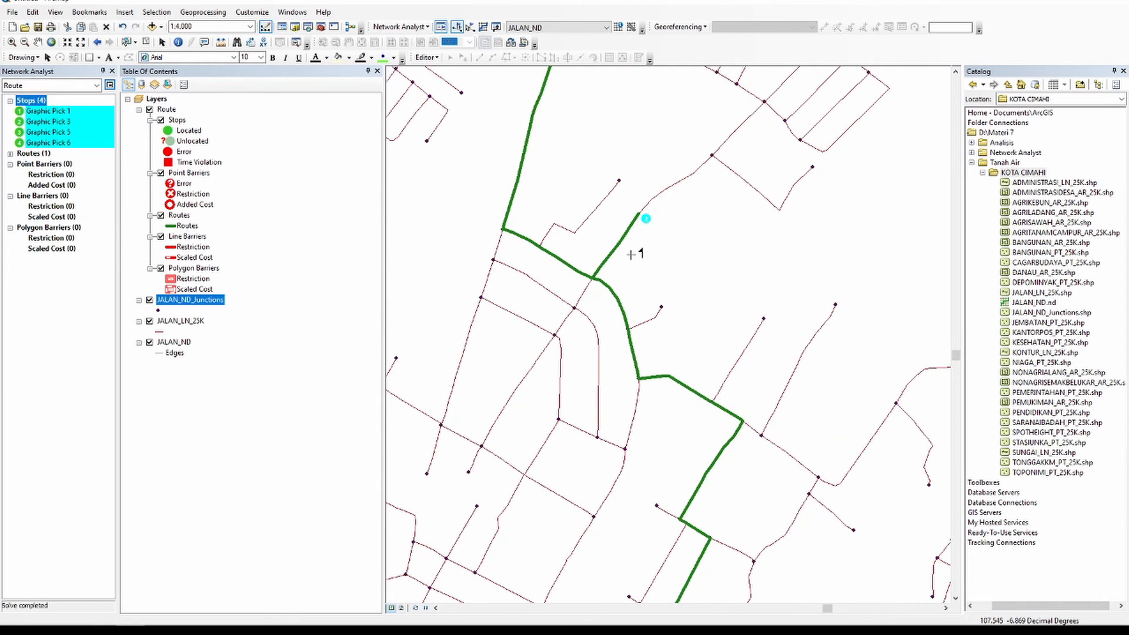
pyautogui.click(126, 42)
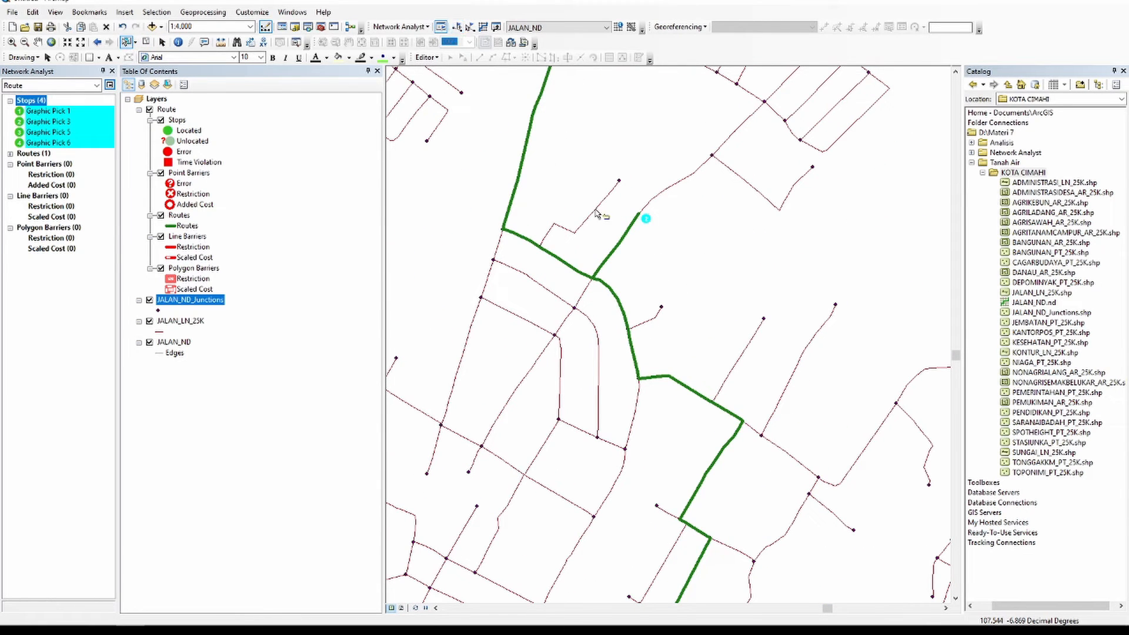
pyautogui.click(652, 205)
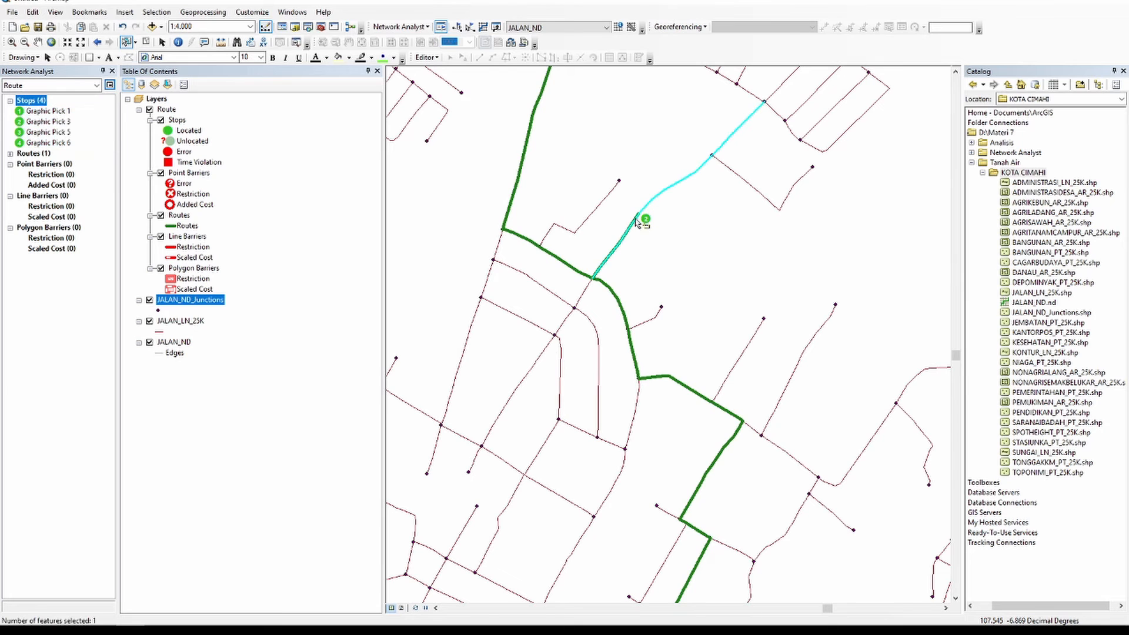
pyautogui.click(681, 316)
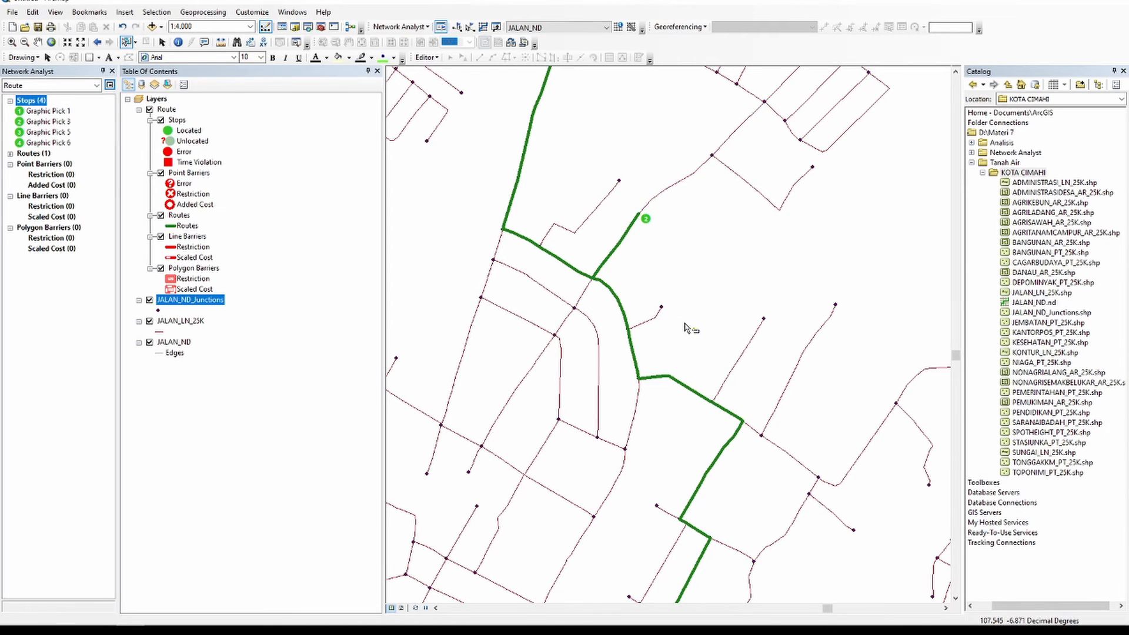
pyautogui.scroll(3, 713, 341)
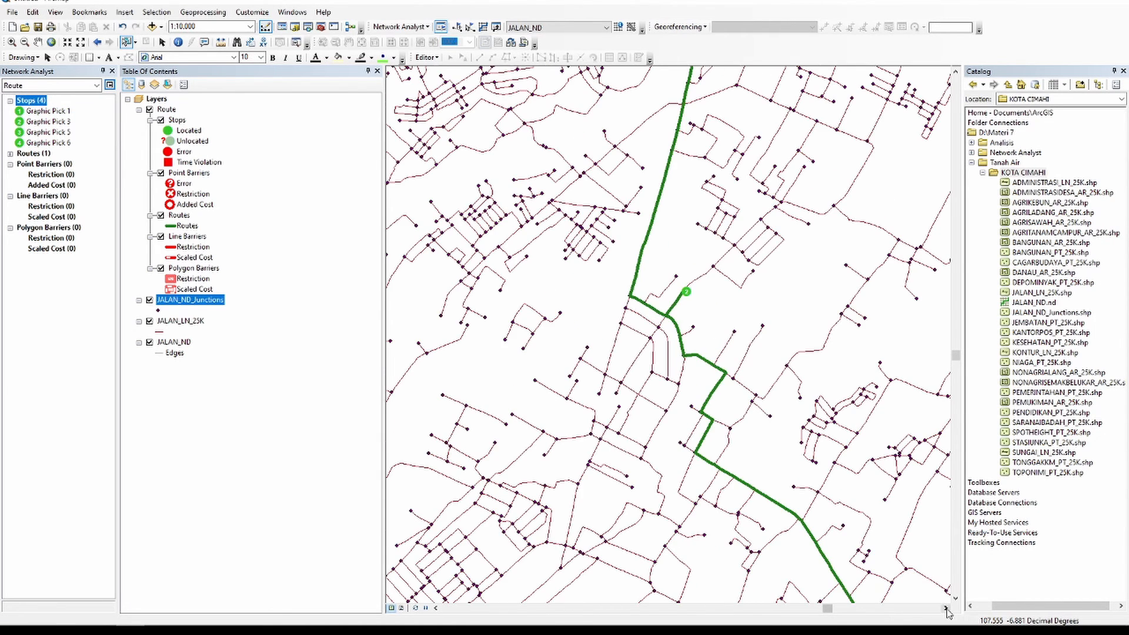
pyautogui.click(946, 608)
pyautogui.click(955, 599)
pyautogui.click(954, 598)
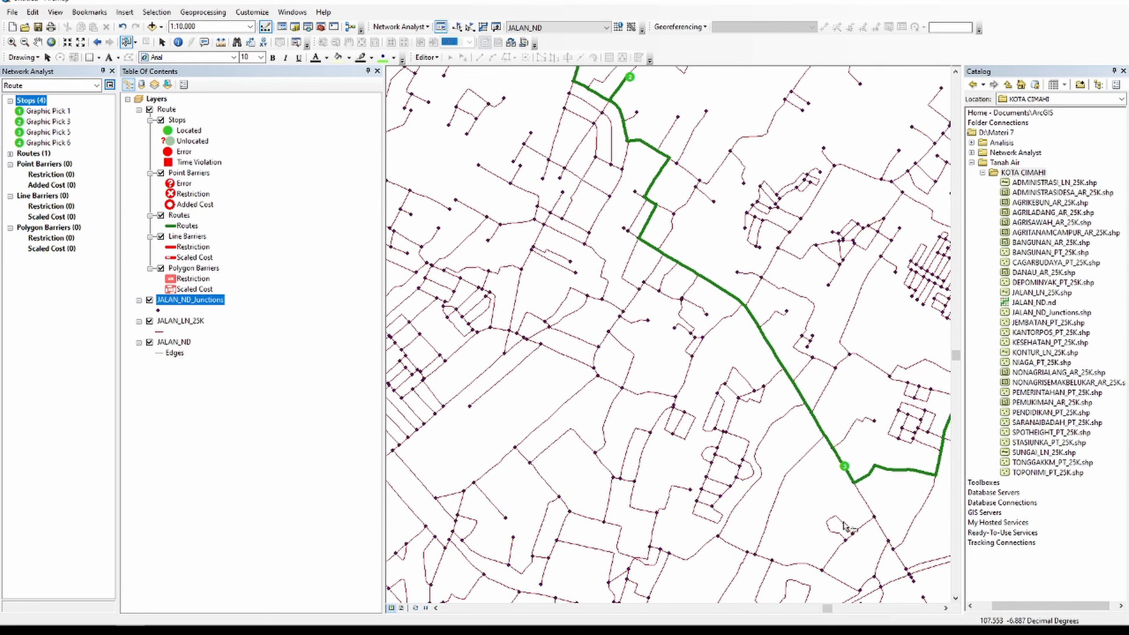
# Step: Add the KANTORPOS_PT_25K shapefile to the map and delete all four existing stops
pyautogui.click(55, 113)
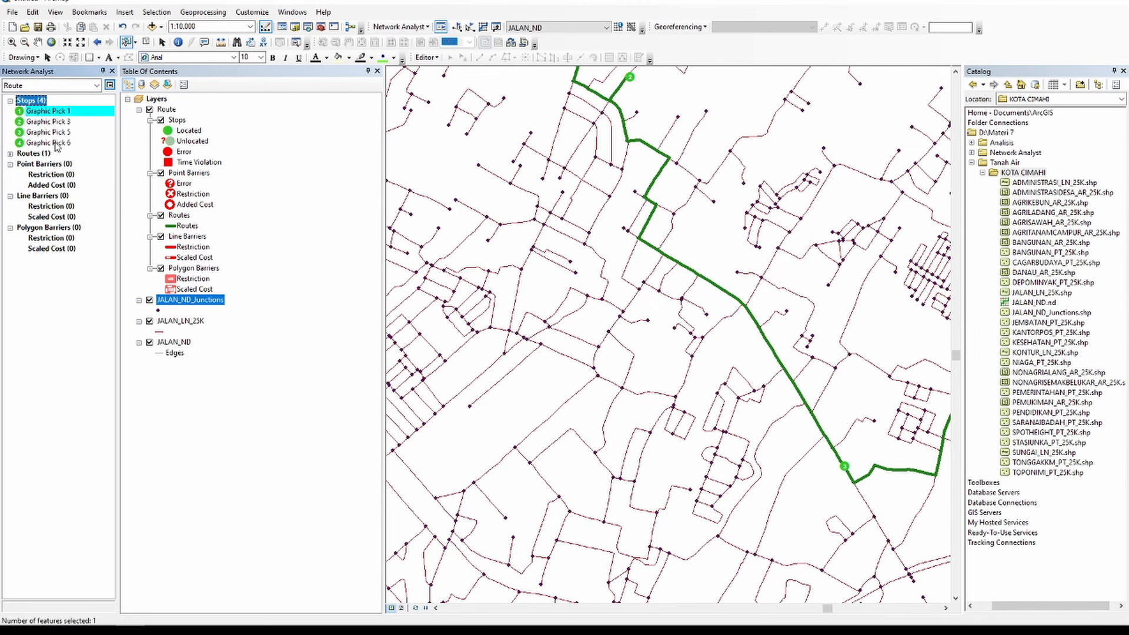
pyautogui.keyDown('shift'); pyautogui.click(57, 142); pyautogui.keyUp('shift')
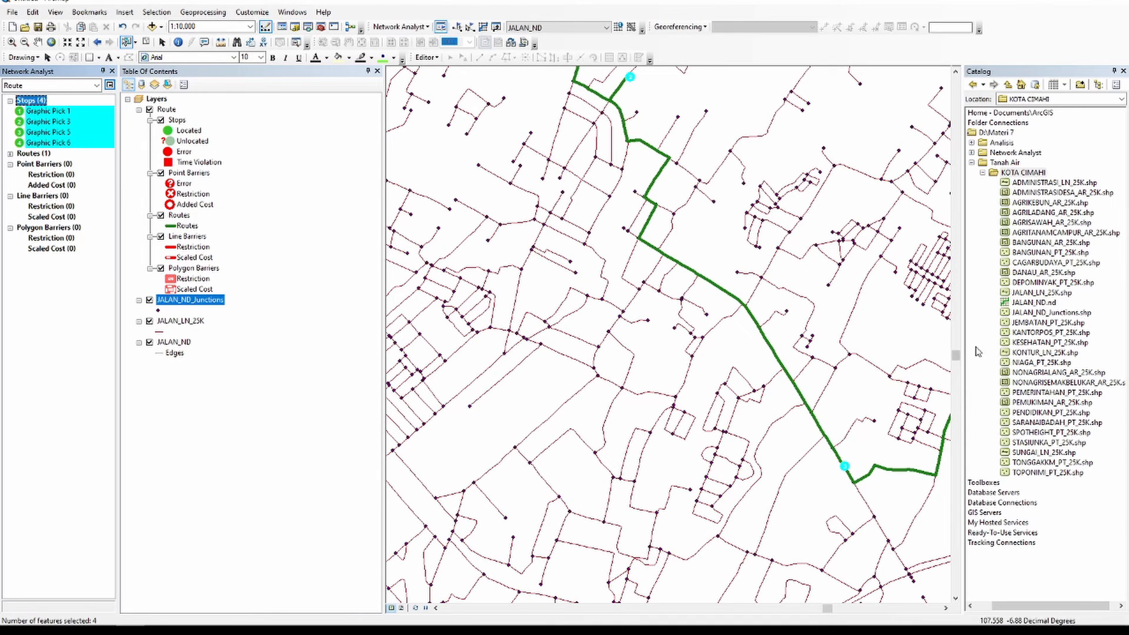
pyautogui.click(1038, 364)
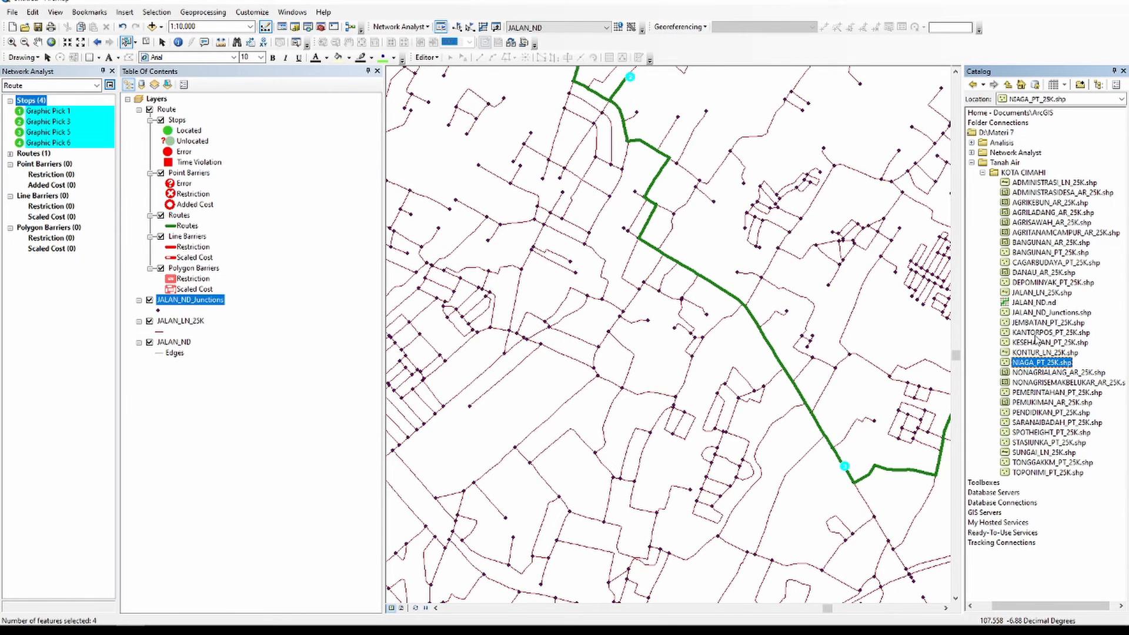
pyautogui.moveTo(1033, 338); pyautogui.dragTo(194, 356)
pyautogui.rightClick(44, 114)
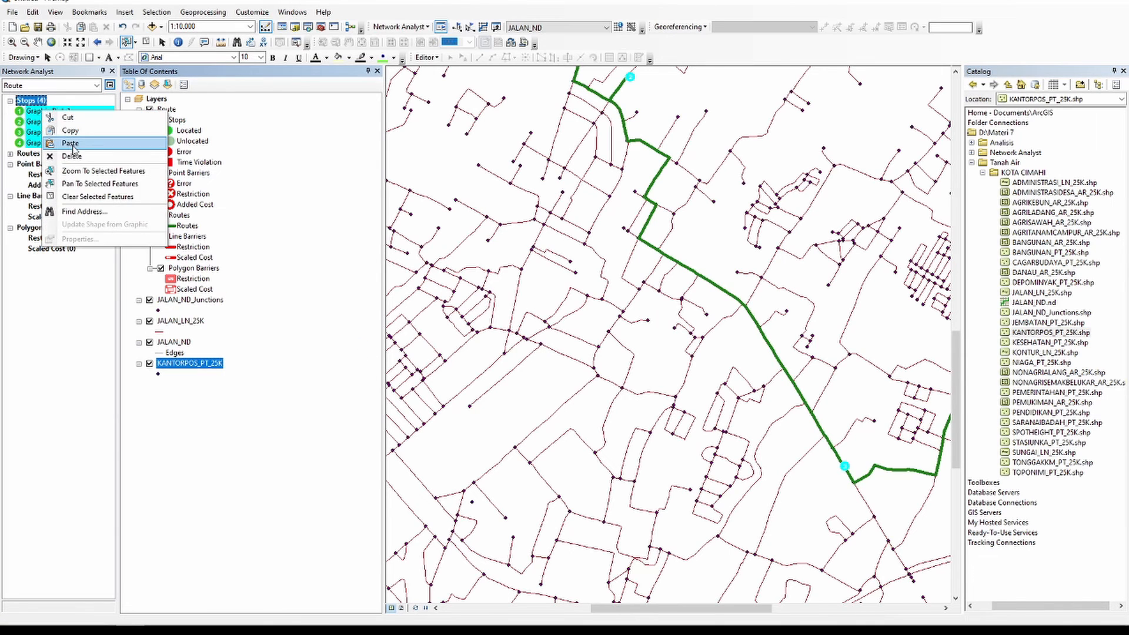
pyautogui.click(64, 135)
# Step: Delete the previously solved route from the Routes class
pyautogui.click(36, 112)
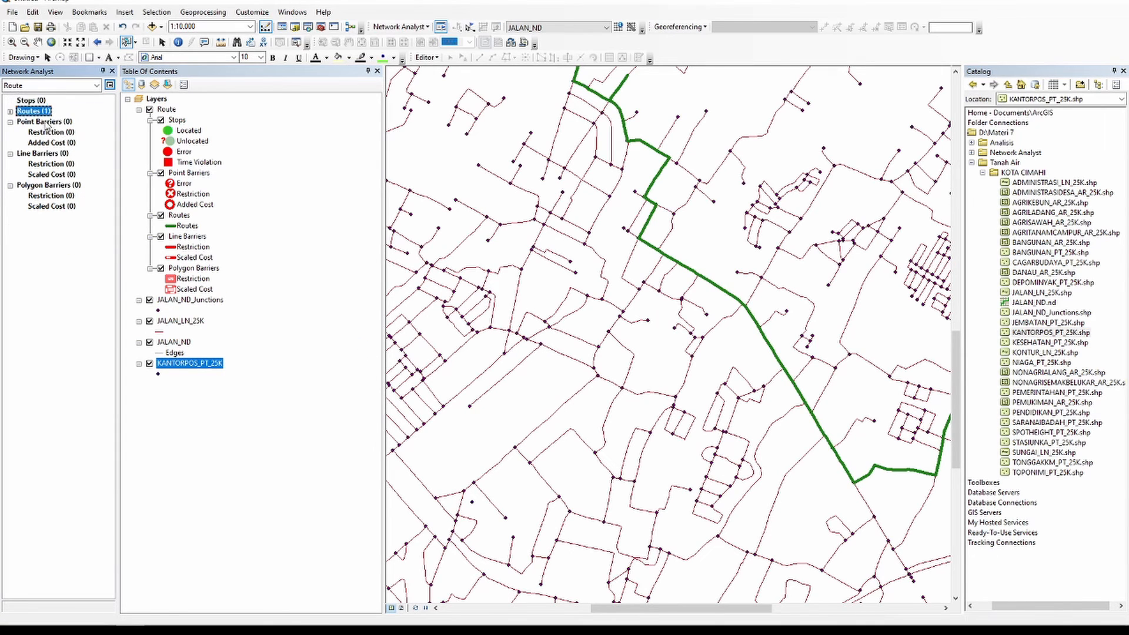
pyautogui.click(10, 112)
pyautogui.rightClick(33, 122)
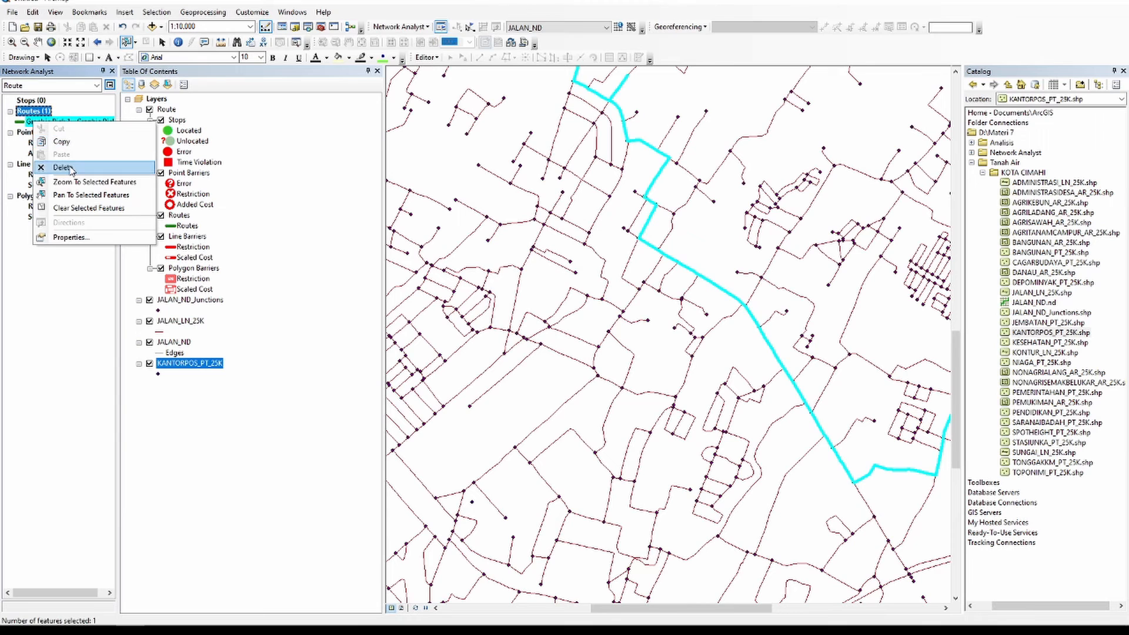
pyautogui.click(69, 168)
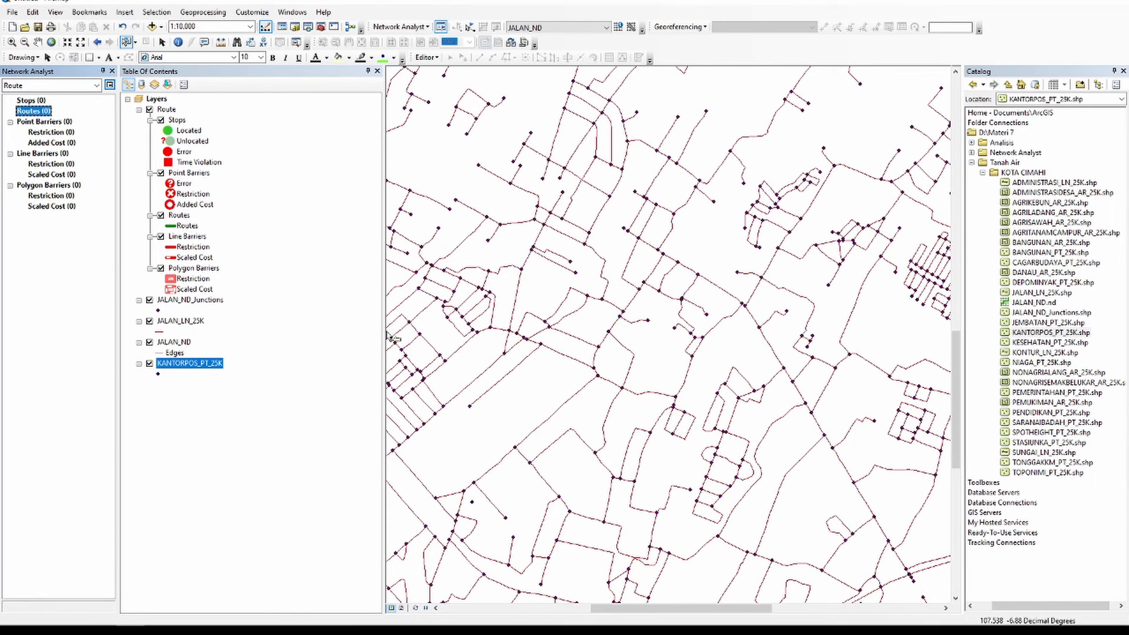
# Step: Load the KANTORPOS_PT_25K points as stops and solve the route through them across the whole road network
pyautogui.moveTo(175, 367); pyautogui.dragTo(41, 110)
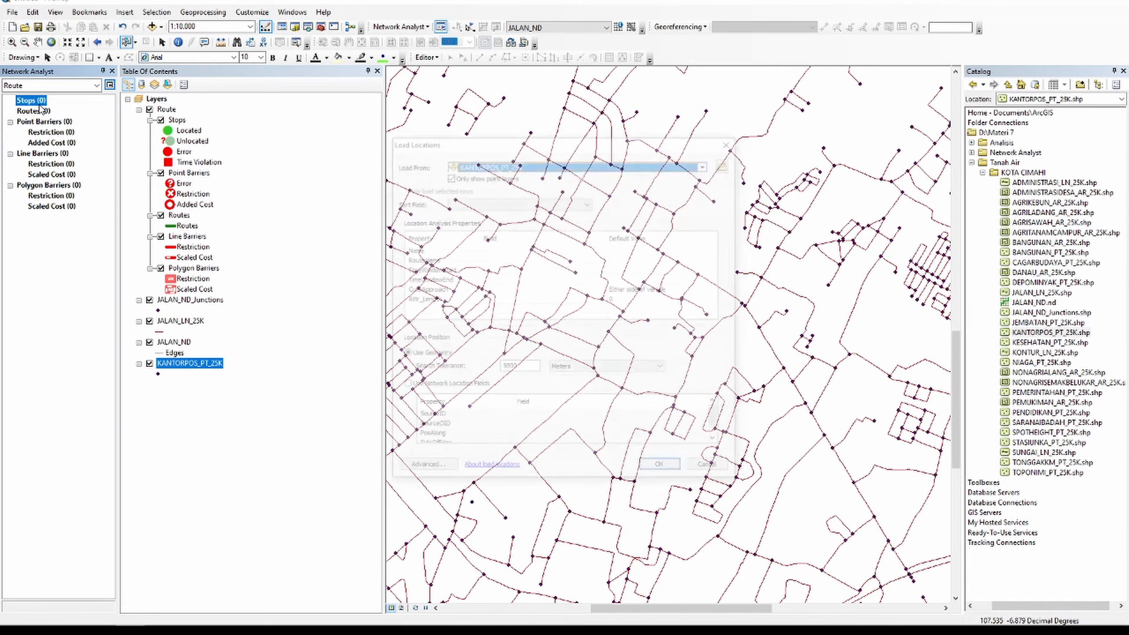
pyautogui.click(654, 469)
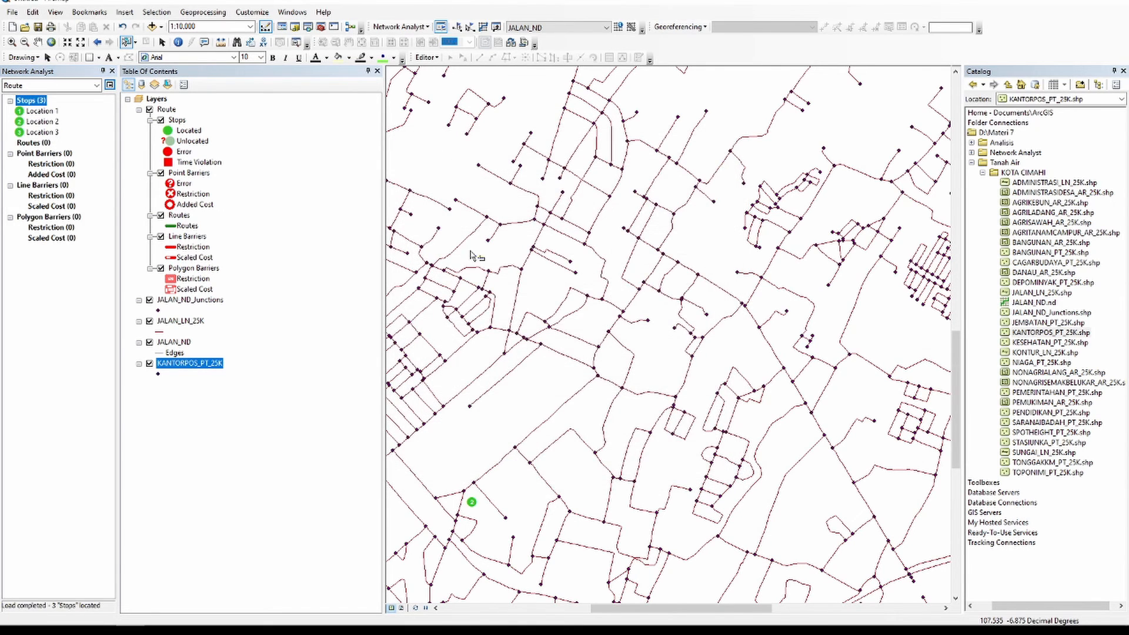
pyautogui.click(180, 320)
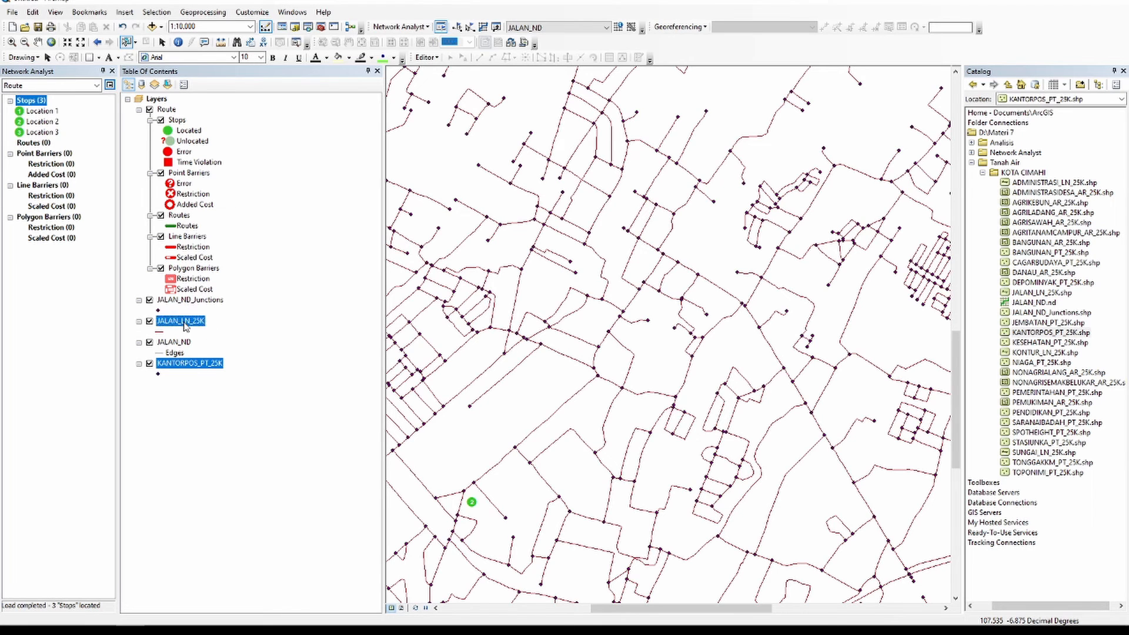
pyautogui.rightClick(180, 321)
pyautogui.click(212, 385)
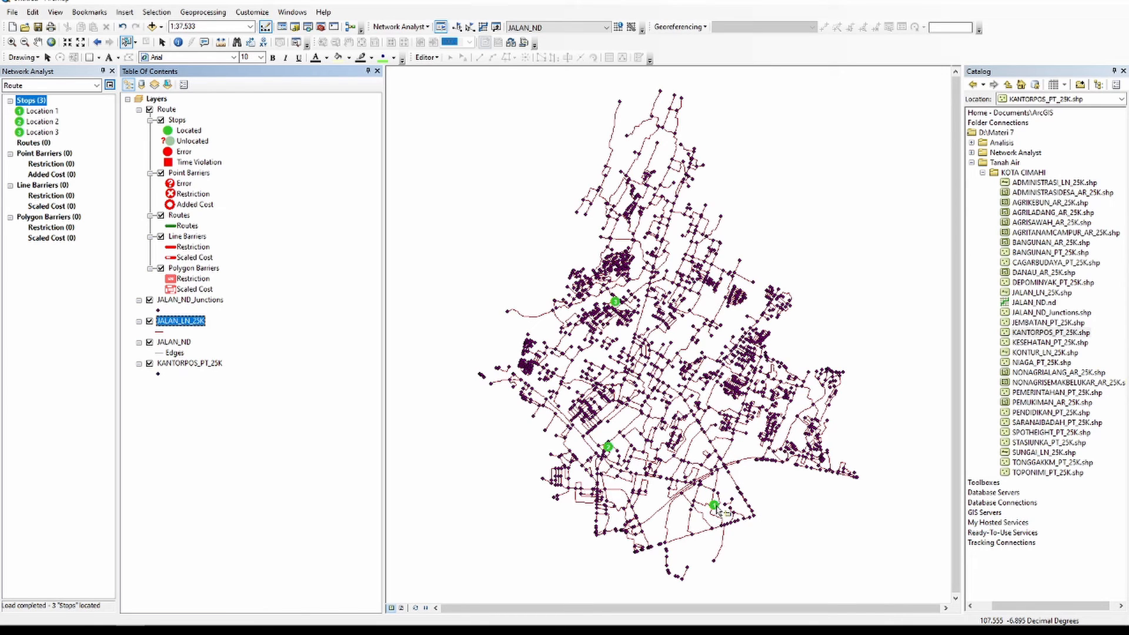
pyautogui.click(496, 27)
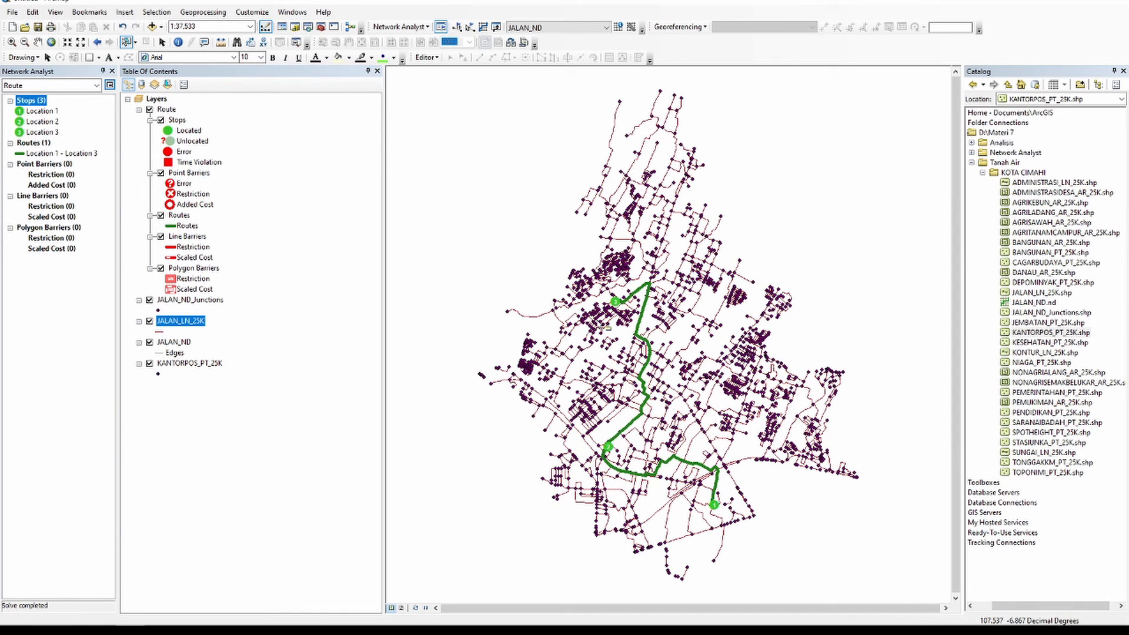
# Step: Check the total length in the solved post office route's properties
pyautogui.rightClick(78, 154)
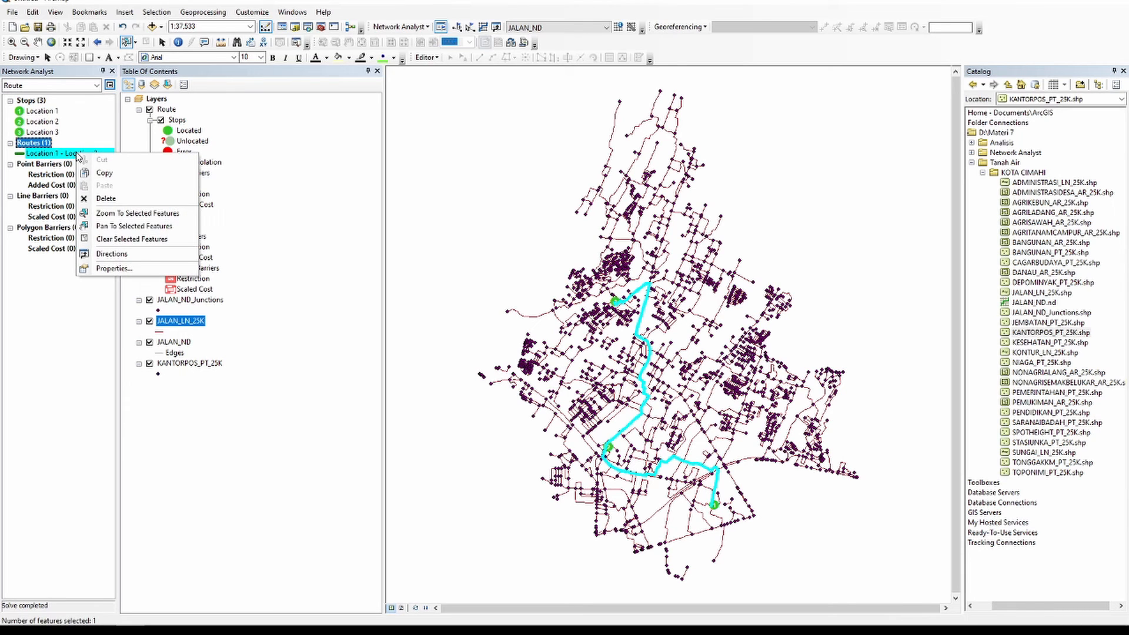
pyautogui.click(113, 268)
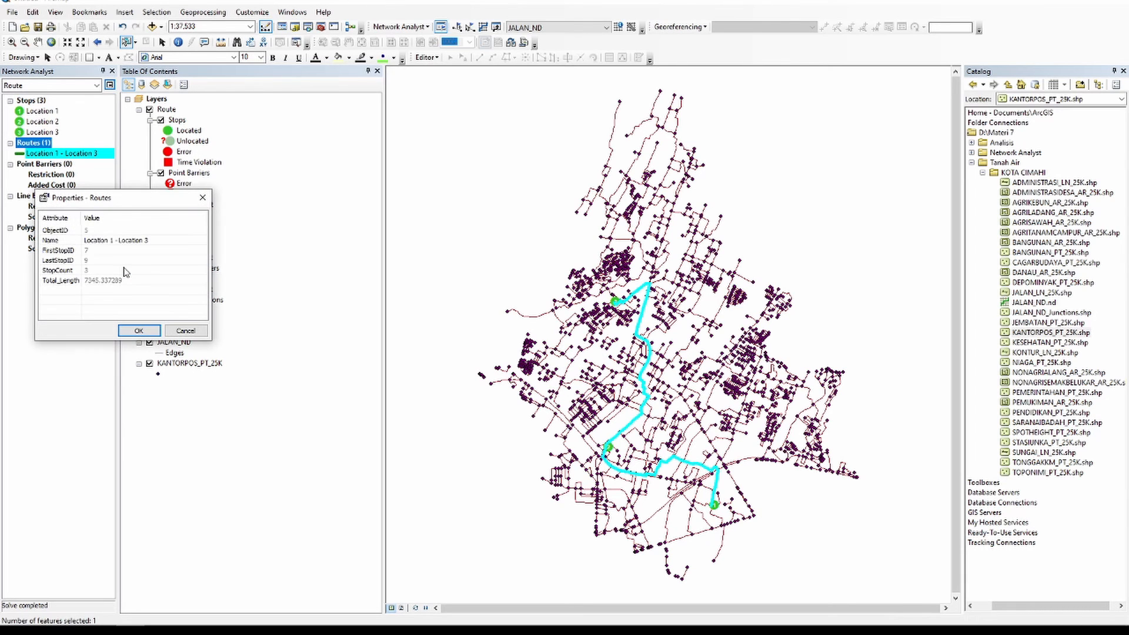
pyautogui.moveTo(160, 200); pyautogui.dragTo(282, 258)
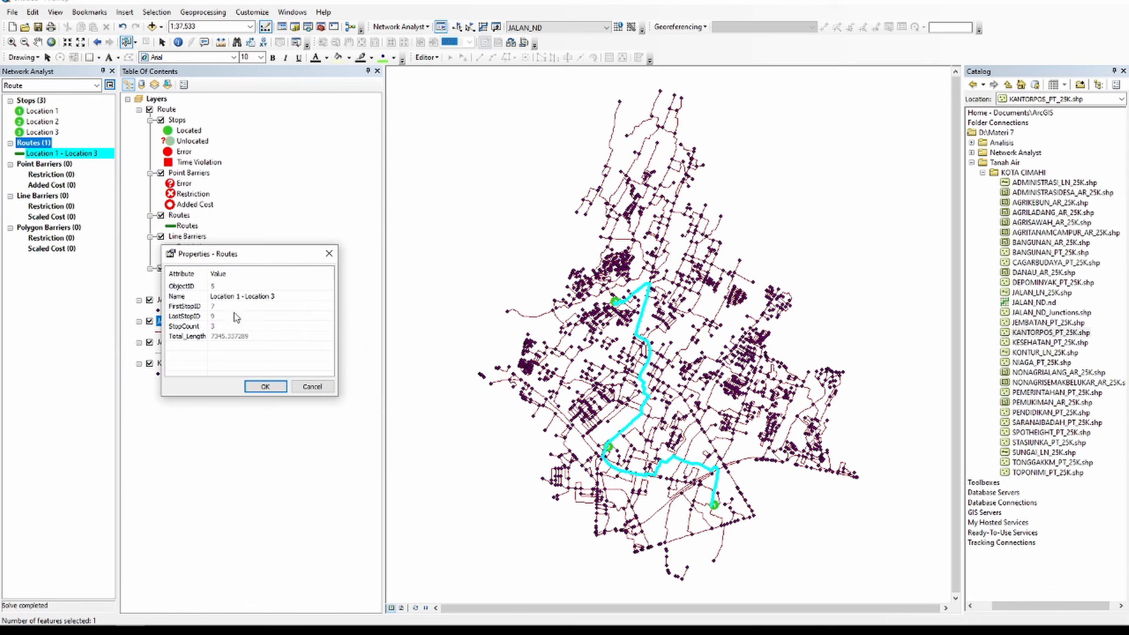
pyautogui.click(215, 340)
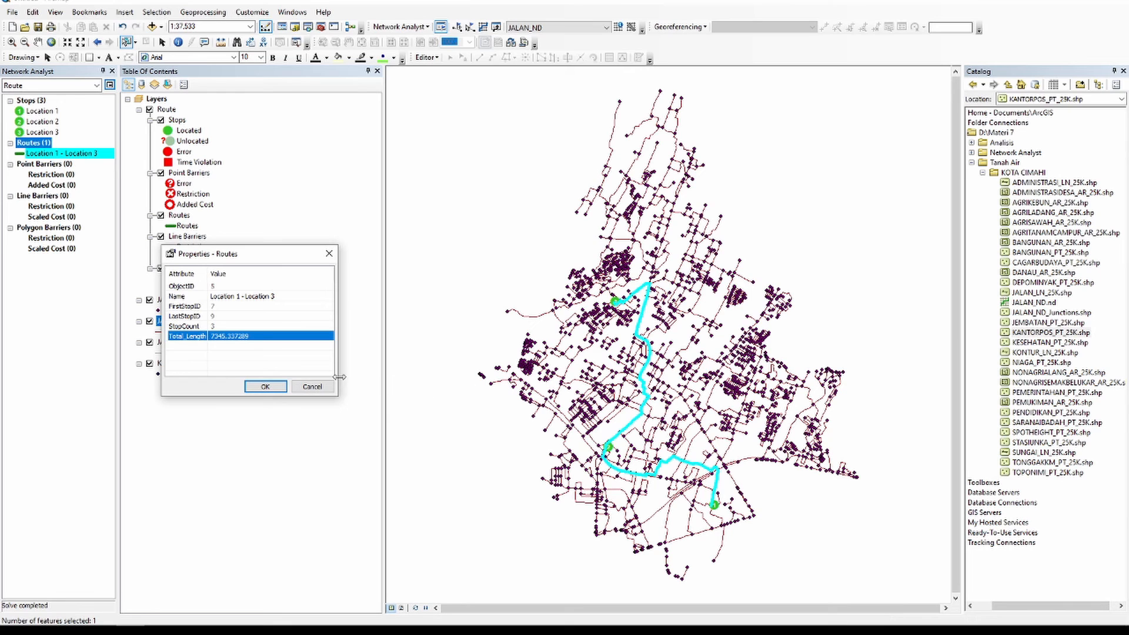
pyautogui.click(312, 387)
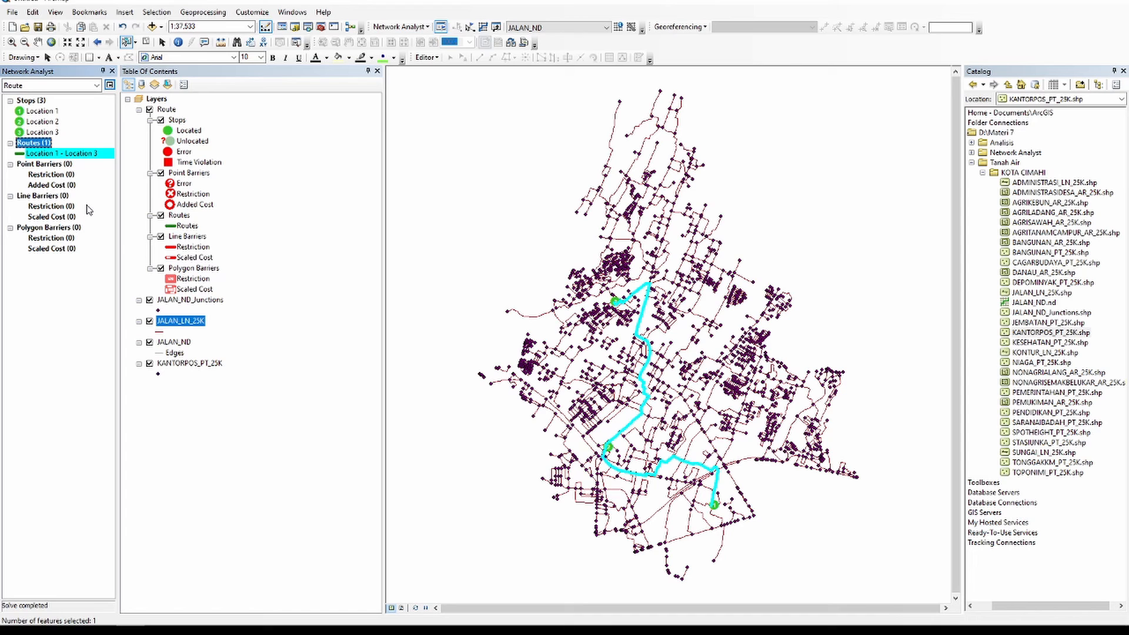
# Step: Export the selected post office route as a shapefile named RuteA in the Analisis folder and add it to the map
pyautogui.rightClick(38, 145)
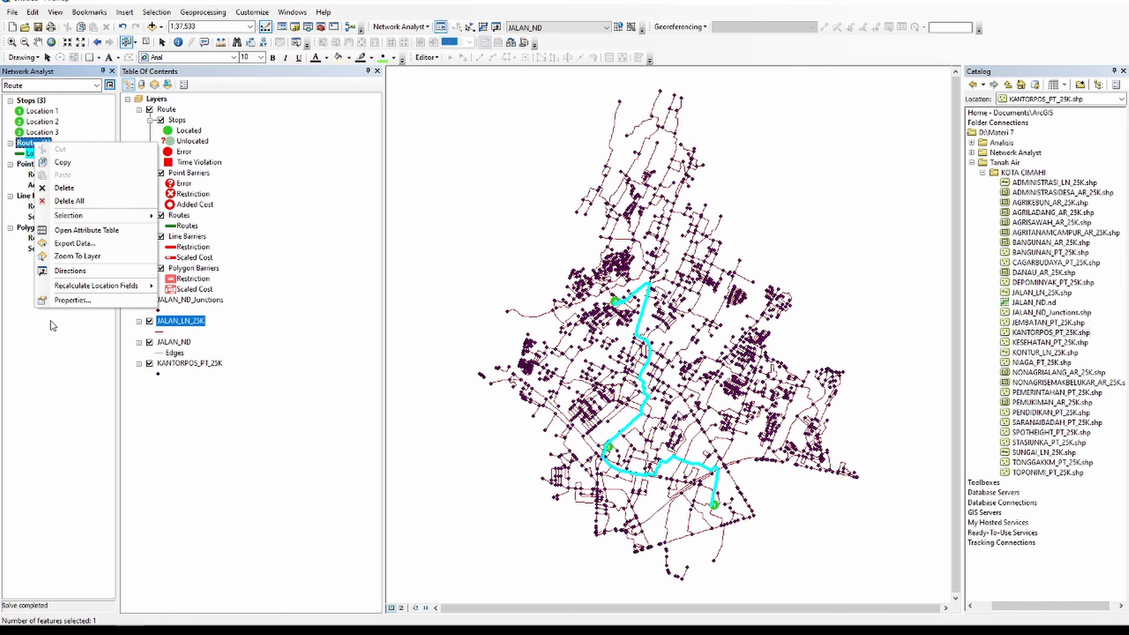
pyautogui.click(78, 350)
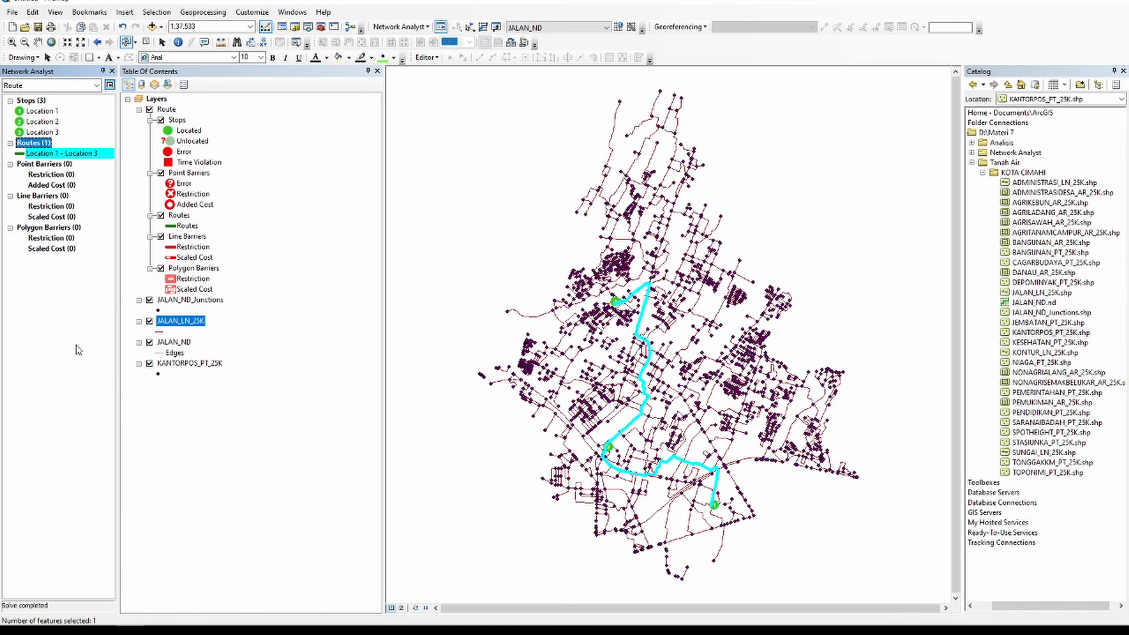
pyautogui.rightClick(38, 143)
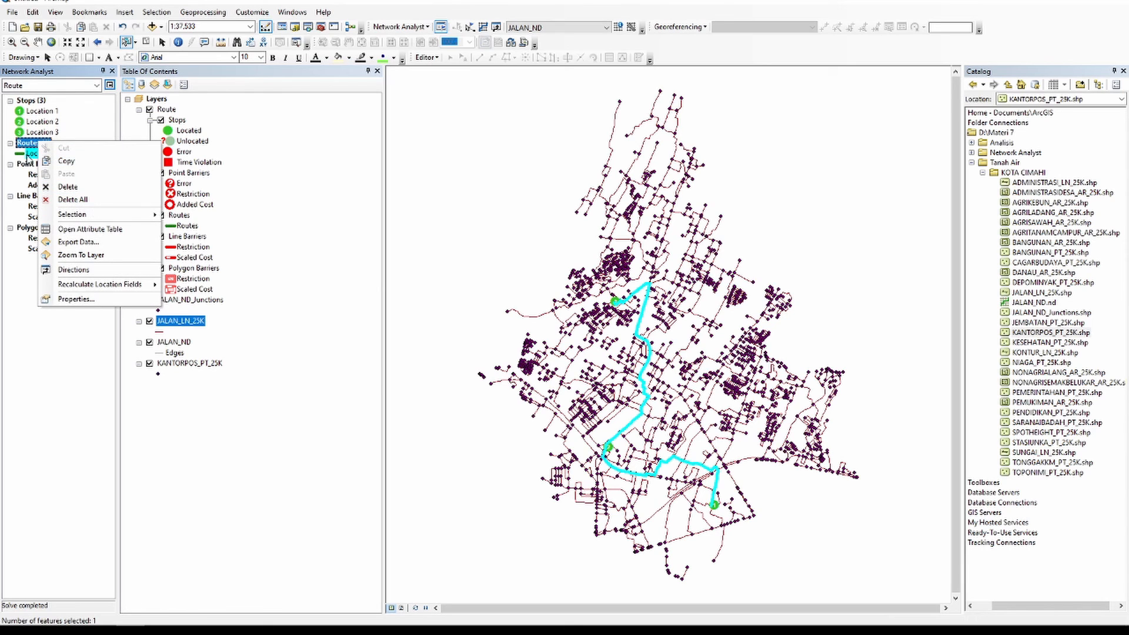
pyautogui.click(105, 242)
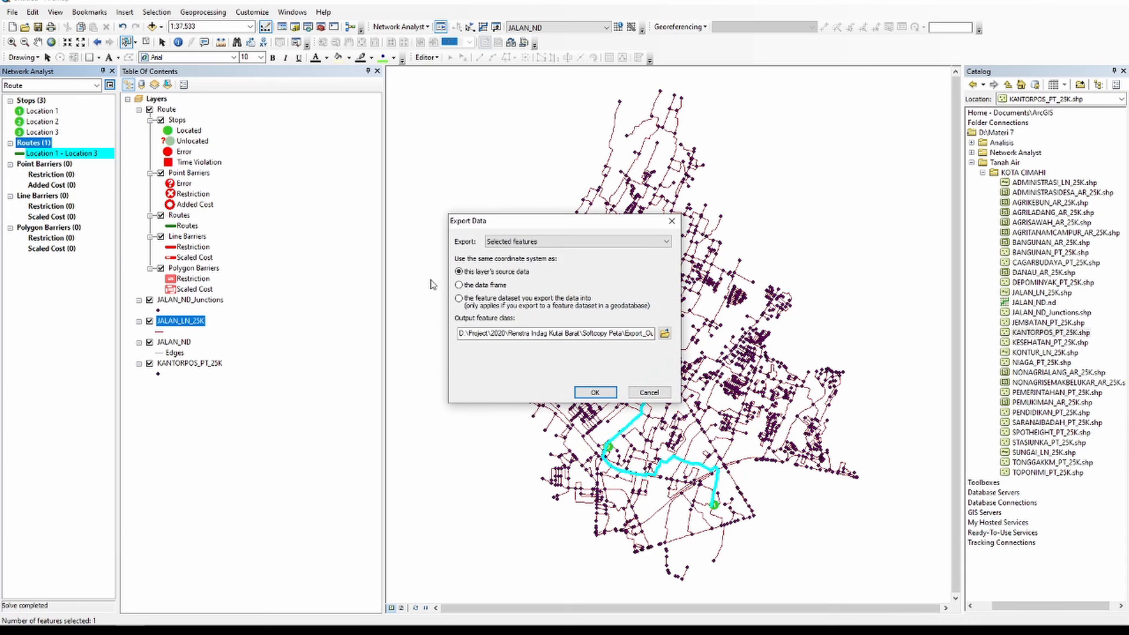
pyautogui.click(665, 335)
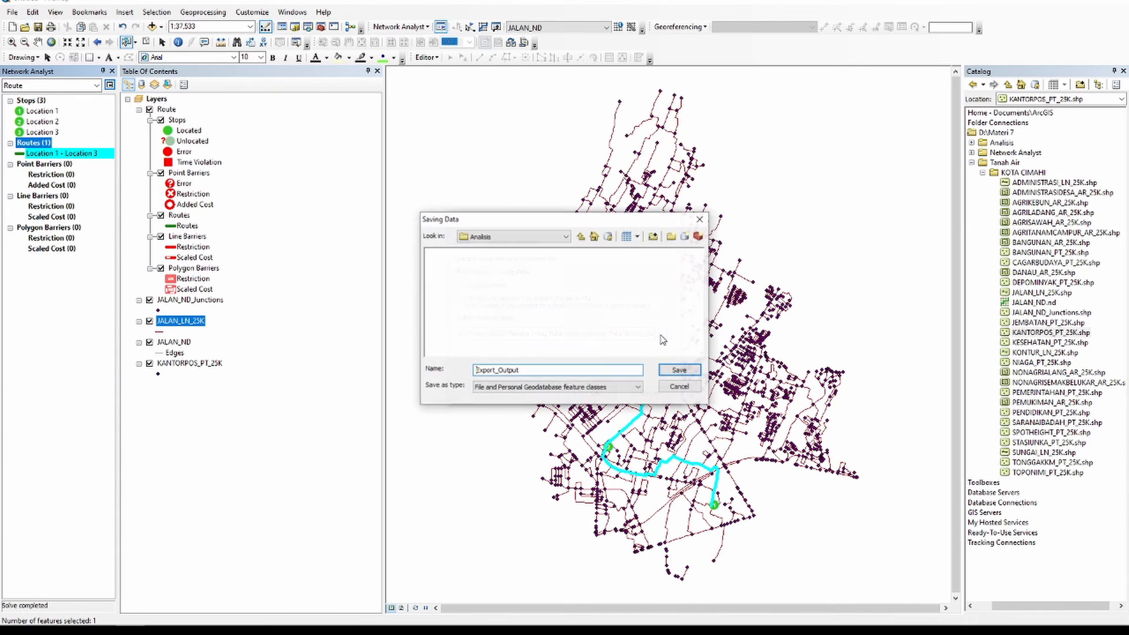
pyautogui.doubleClick(531, 369)
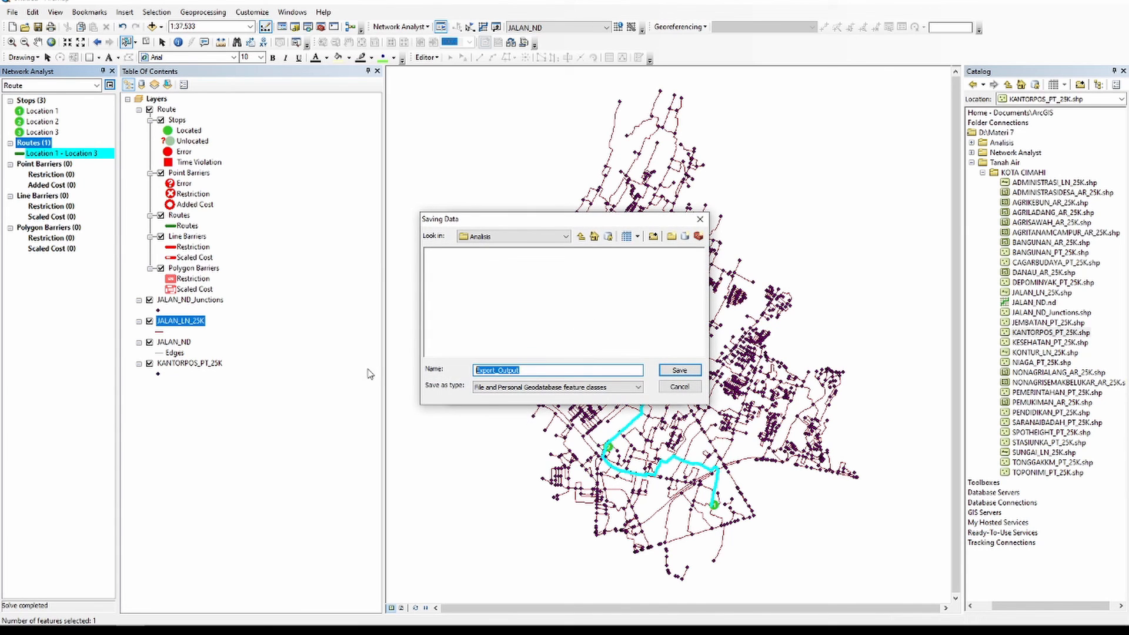
pyautogui.write('RuteA')
pyautogui.click(512, 387)
pyautogui.click(510, 406)
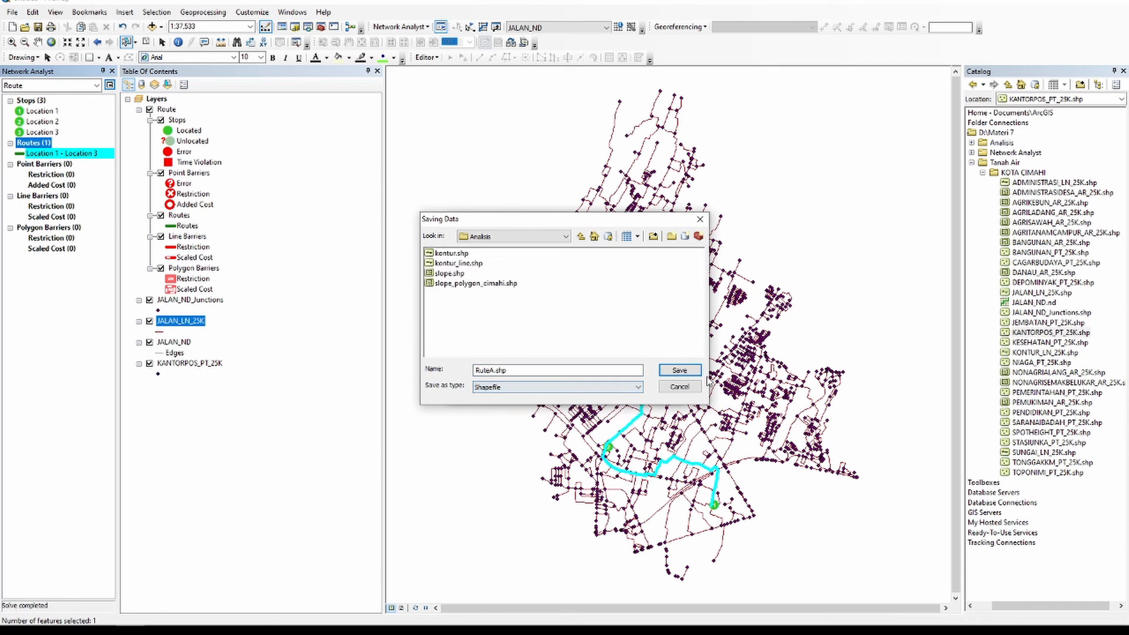
pyautogui.click(680, 371)
pyautogui.click(581, 392)
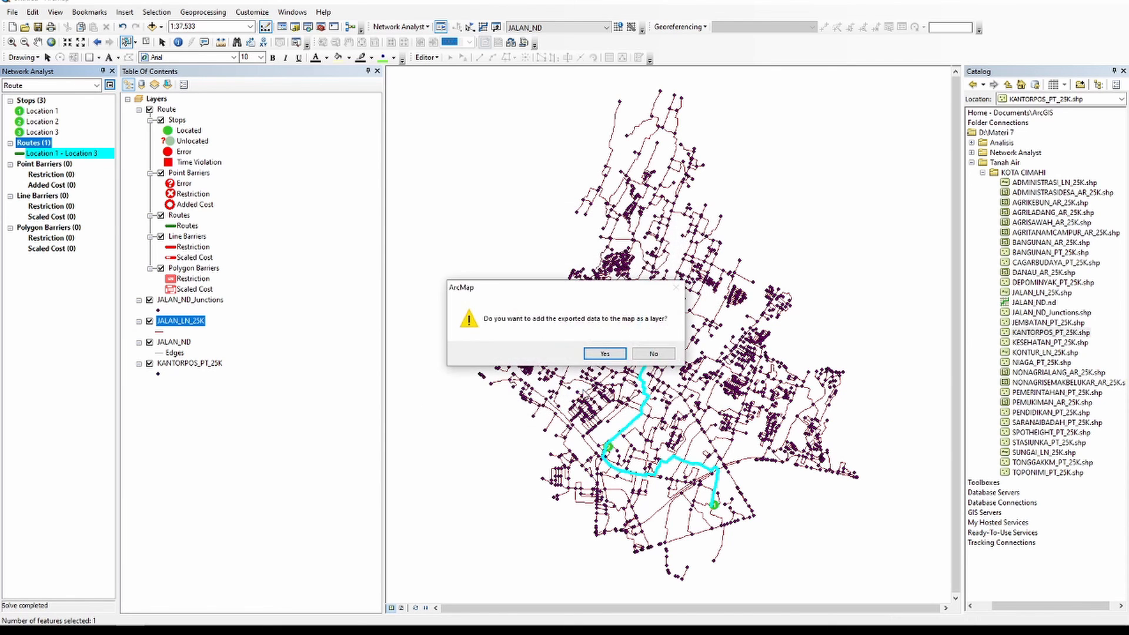
pyautogui.click(603, 354)
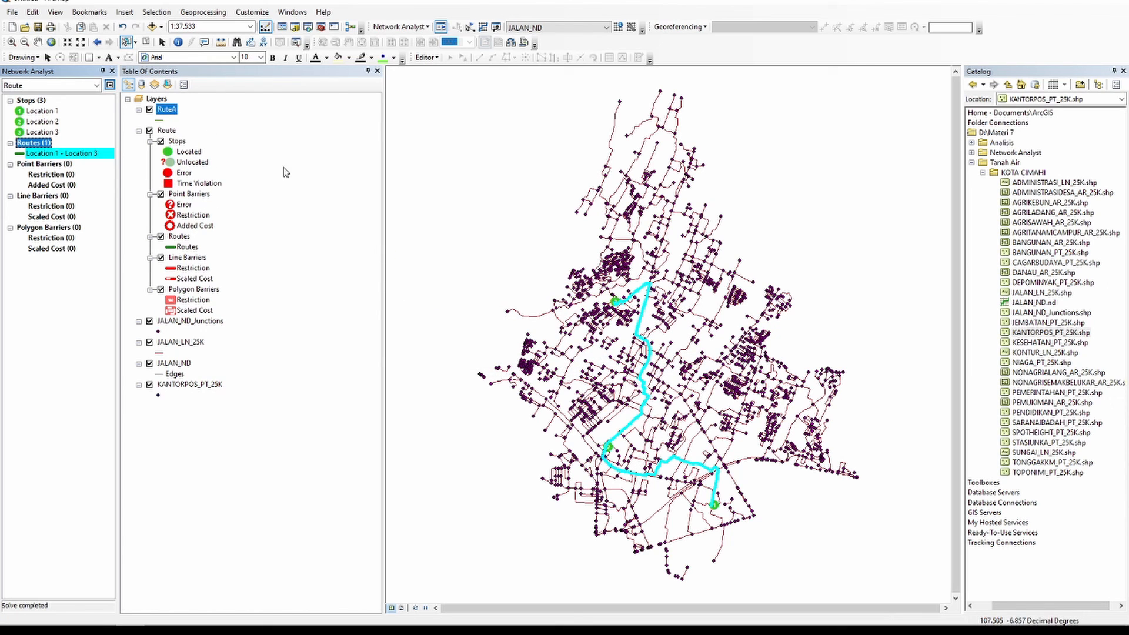
# Step: Clear the selection of the solved route on the map
pyautogui.click(150, 110)
pyautogui.click(146, 42)
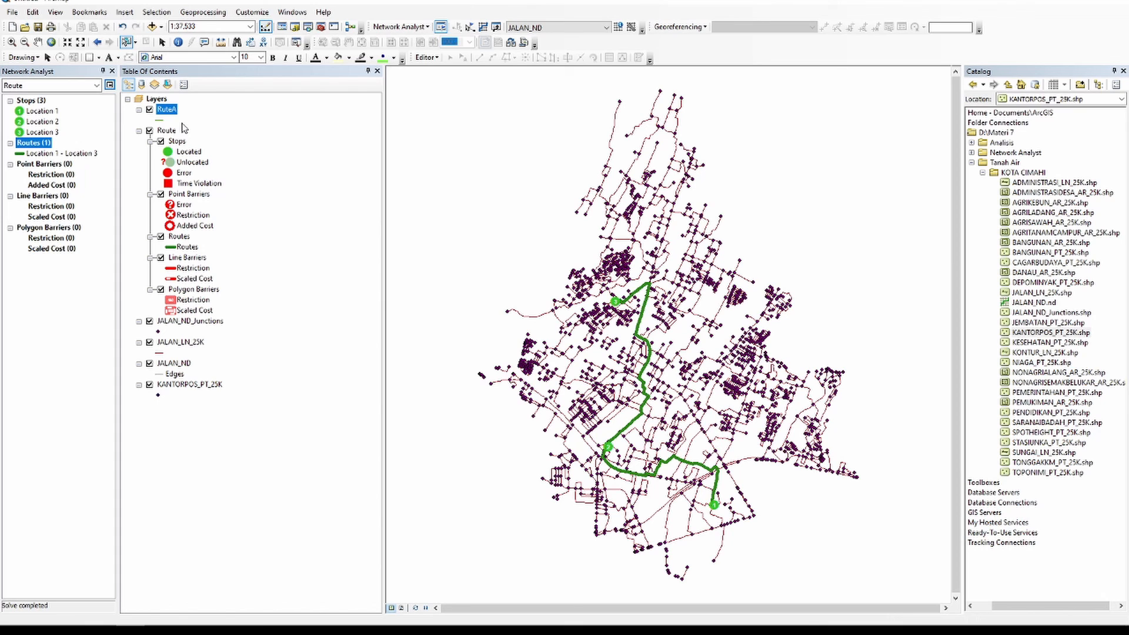
pyautogui.click(203, 12)
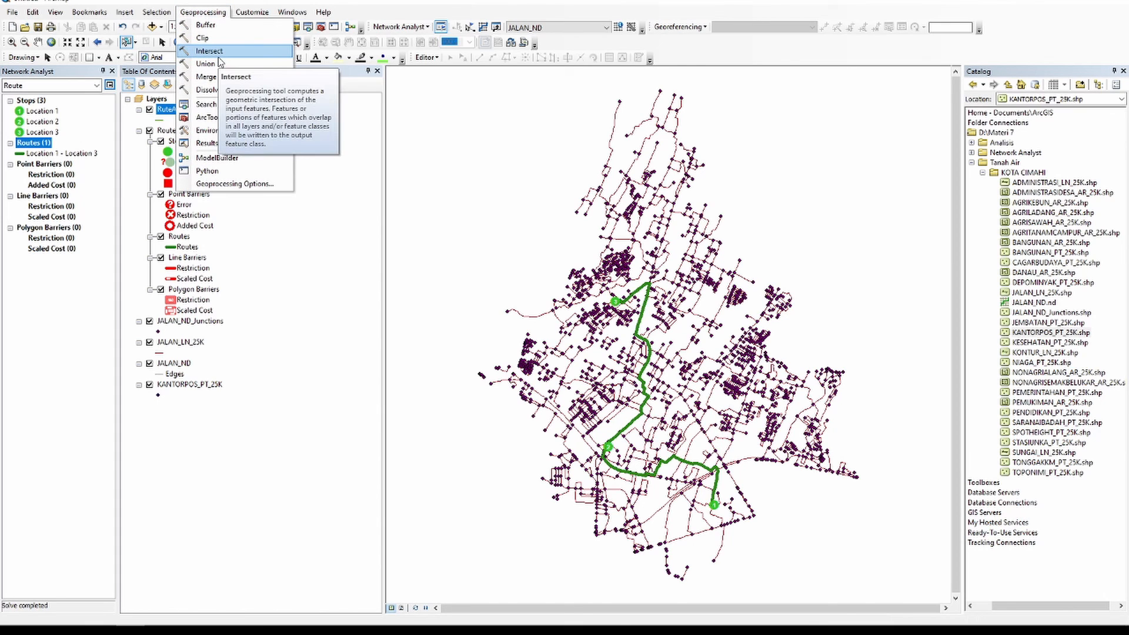
pyautogui.click(51, 317)
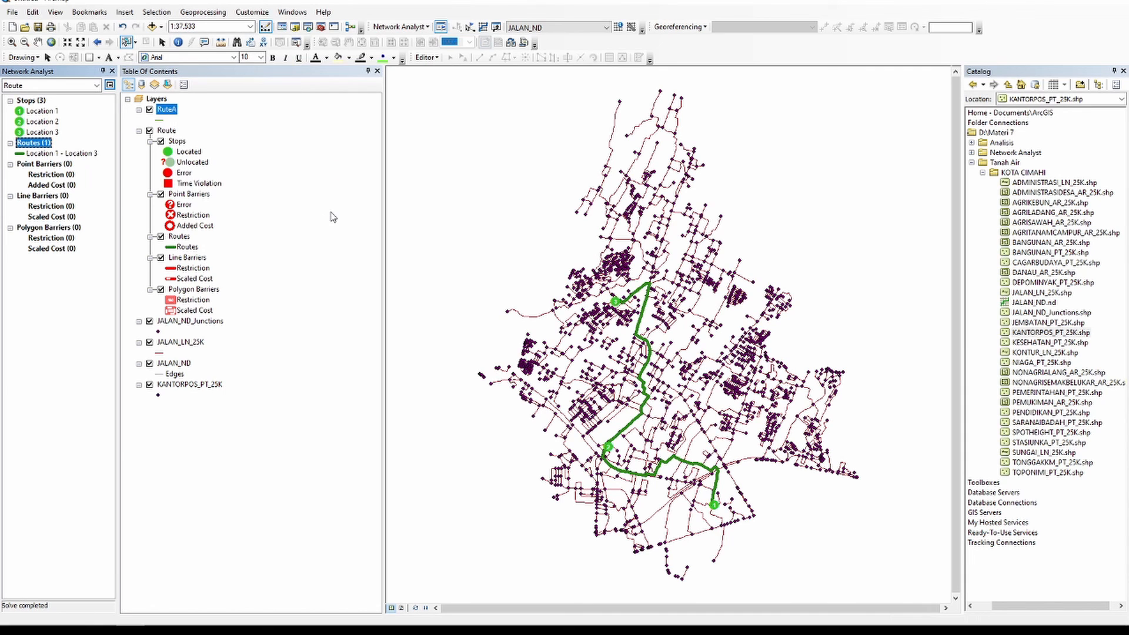